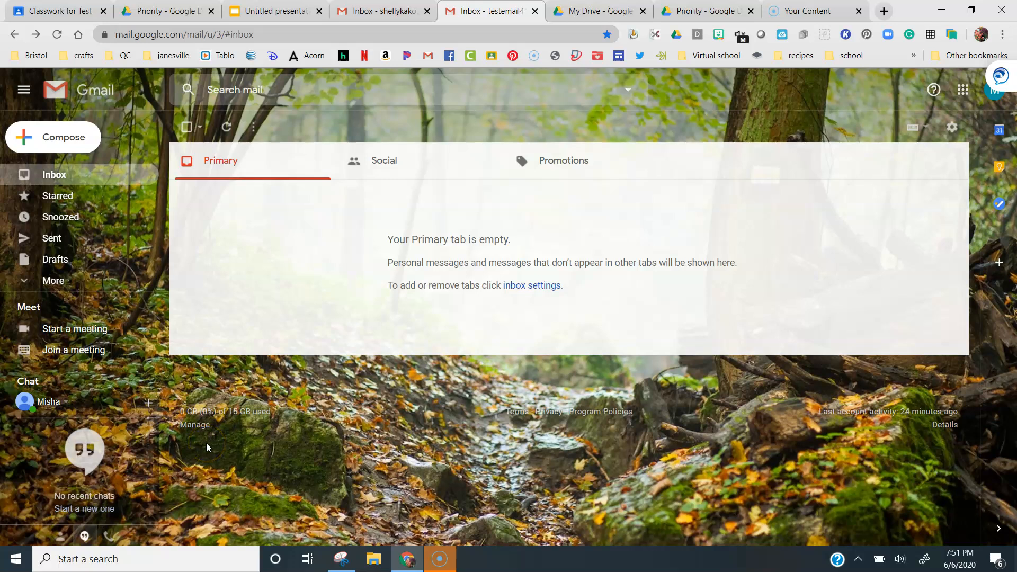
# Open Google Drive from the Google apps launcher and dismiss the Drive for desktop banner
pyautogui.click(287, 420)
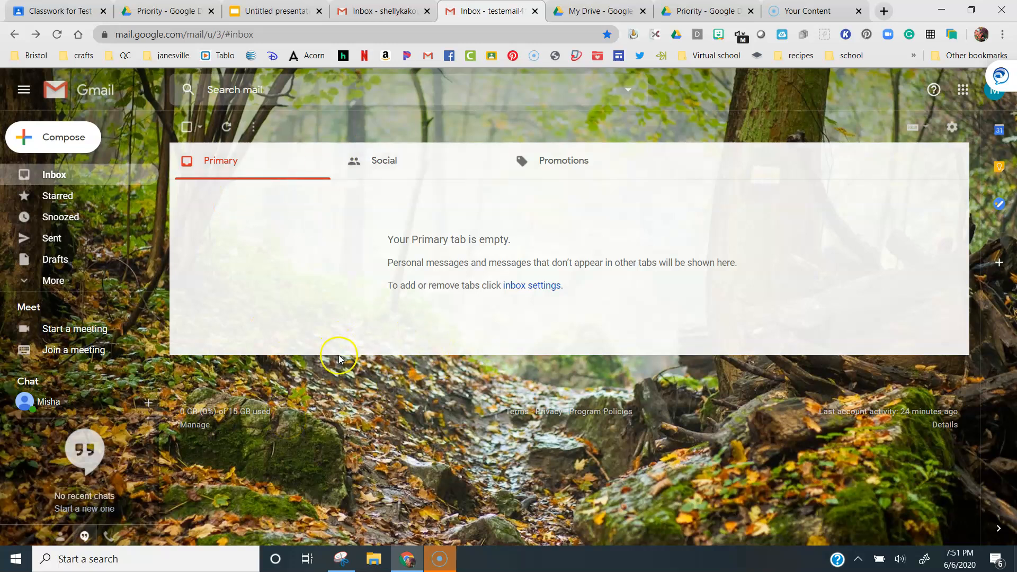
pyautogui.click(963, 91)
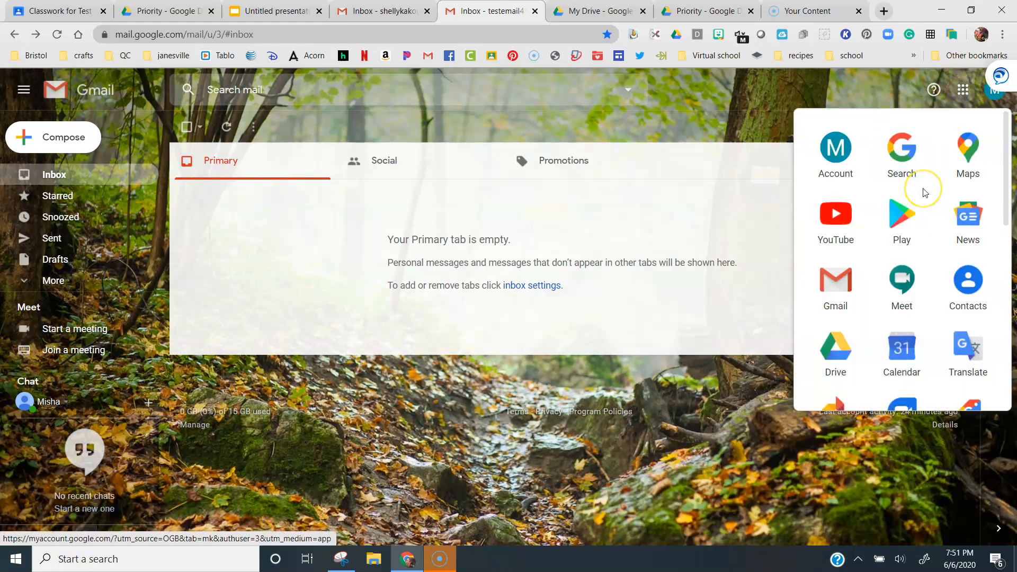
pyautogui.scroll(-2, 875, 239)
pyautogui.click(831, 269)
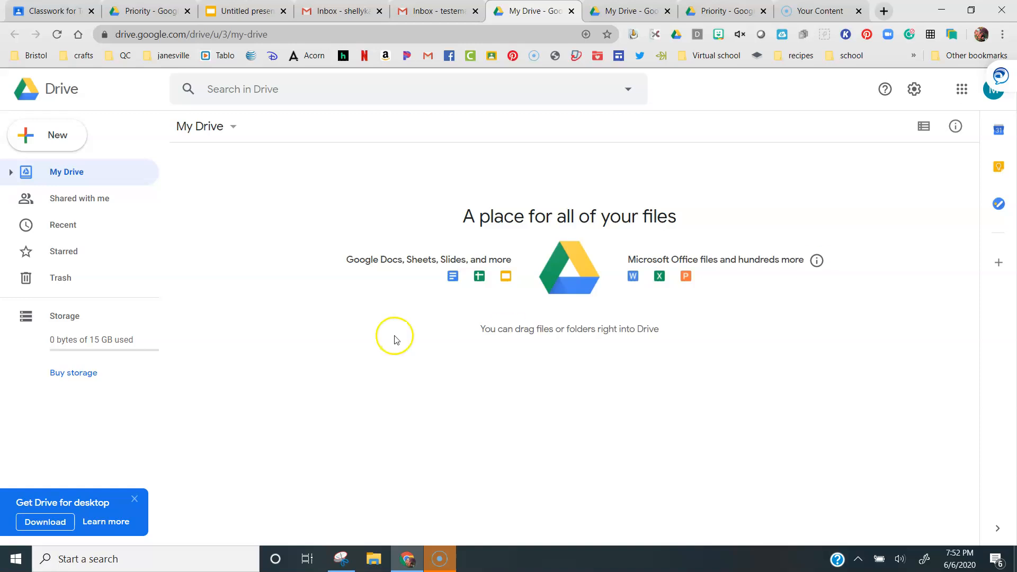
pyautogui.click(134, 501)
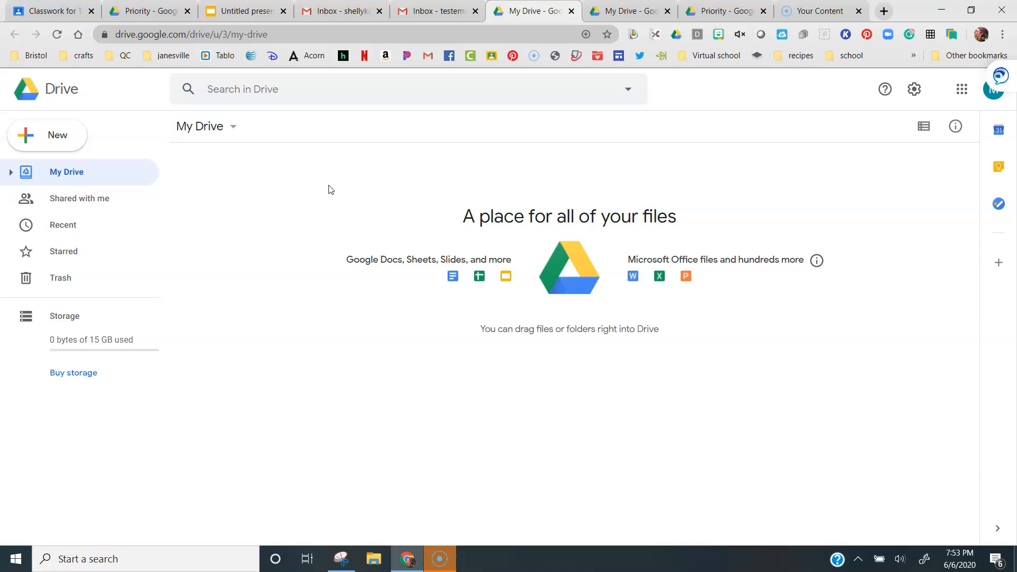
pyautogui.click(236, 182)
pyautogui.click(233, 181)
pyautogui.moveTo(234, 181); pyautogui.dragTo(936, 564)
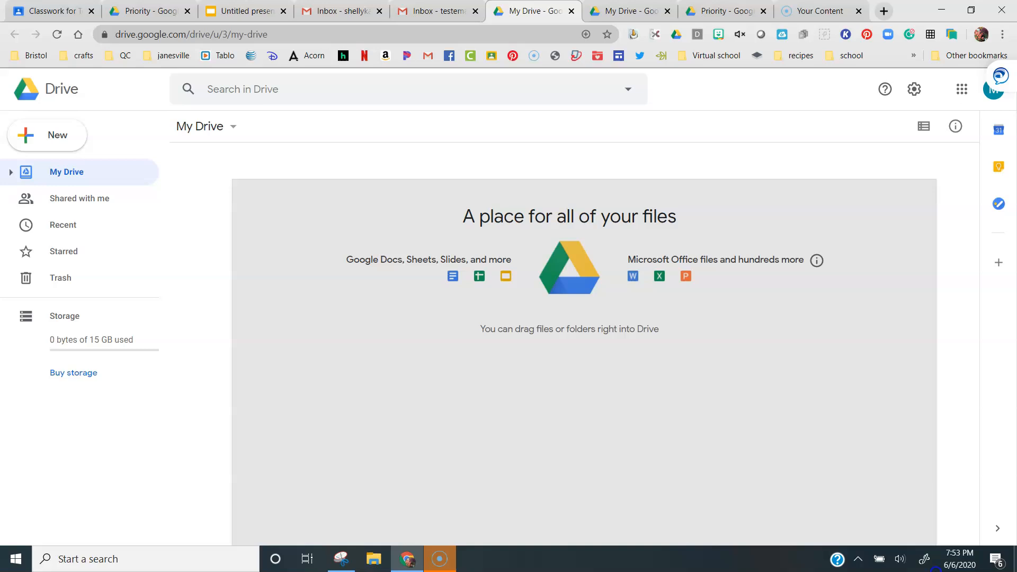
pyautogui.moveTo(937, 564); pyautogui.dragTo(937, 564)
pyautogui.moveTo(631, 412); pyautogui.dragTo(313, 221)
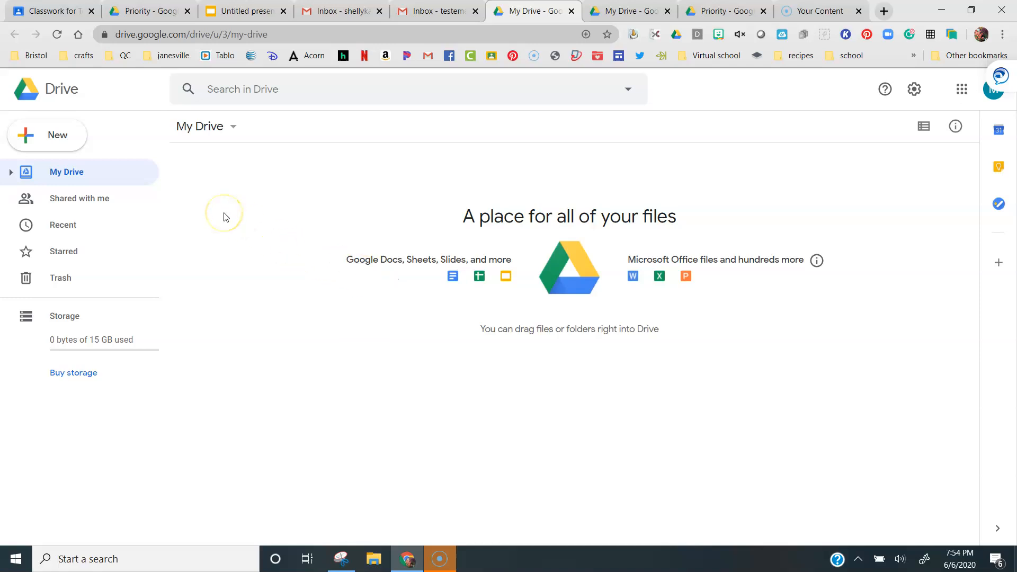
# Create a new folder named Math in My Drive
pyautogui.click(58, 136)
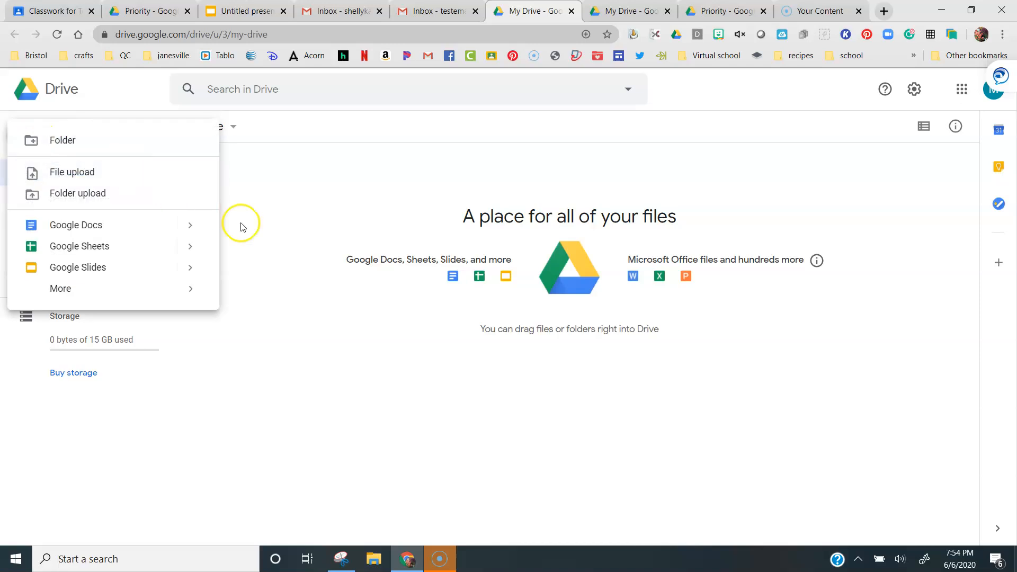
pyautogui.click(67, 153)
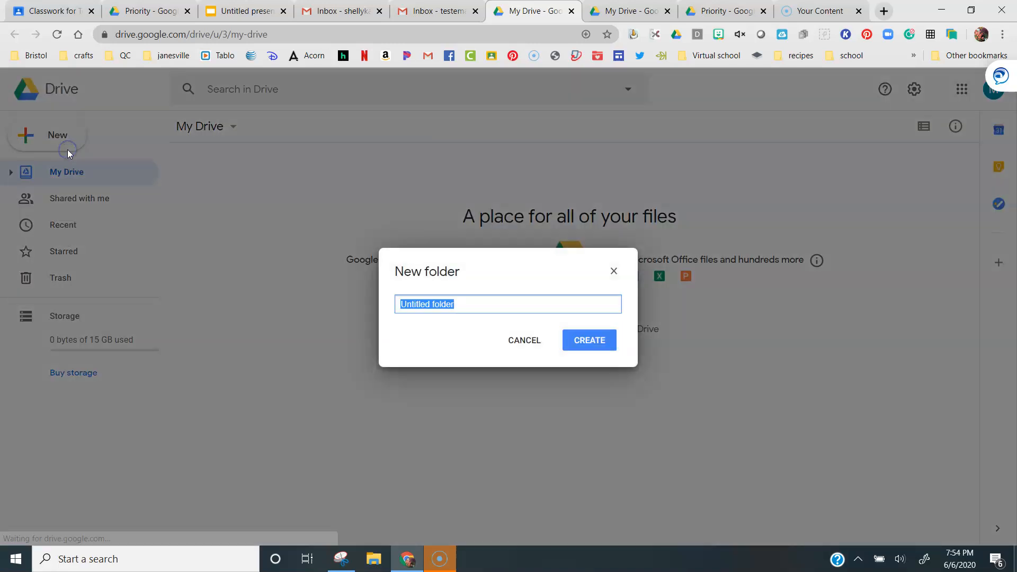
pyautogui.write('Math')
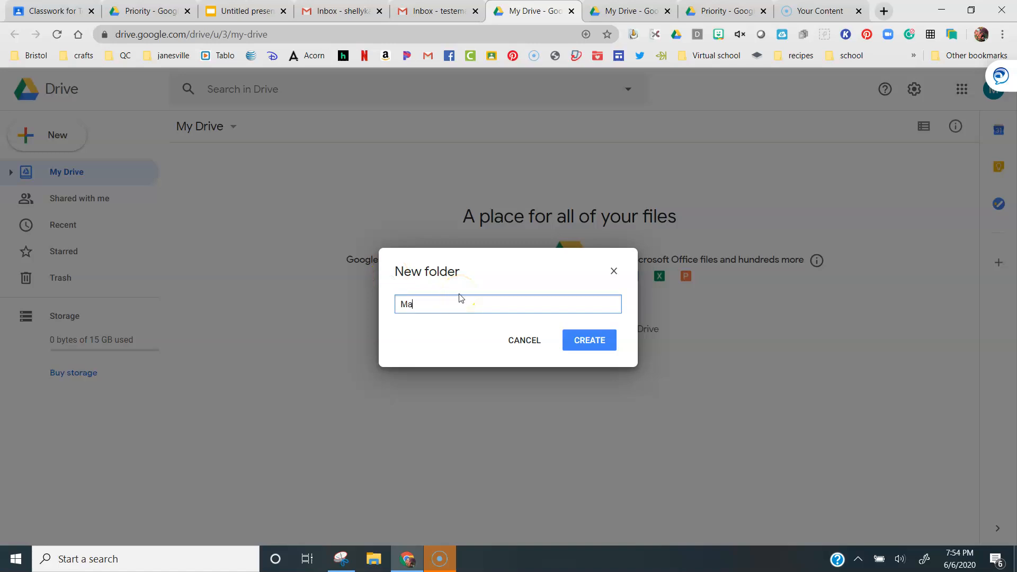
pyautogui.click(583, 343)
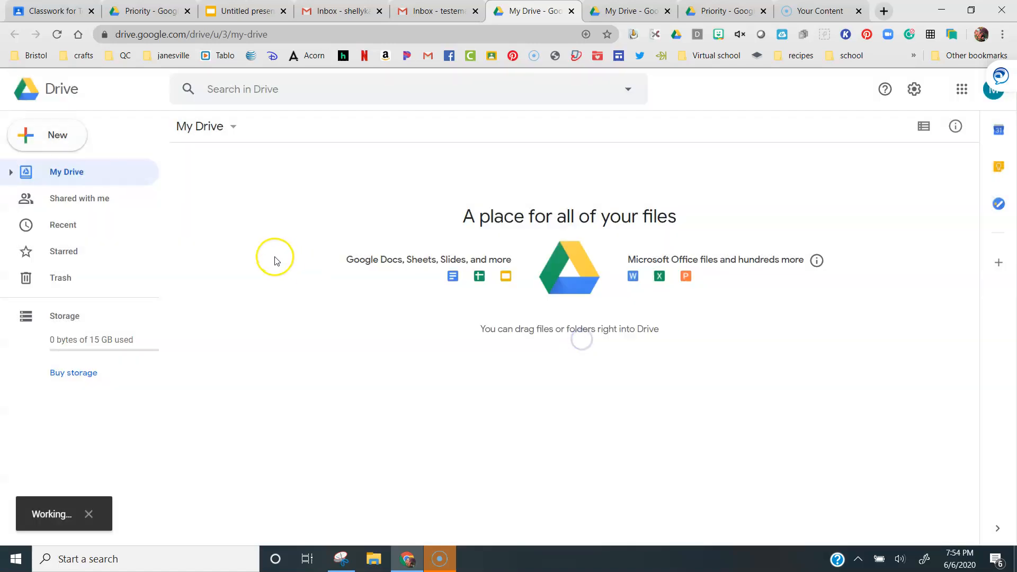
# Create a new folder named Science in My Drive
pyautogui.click(59, 138)
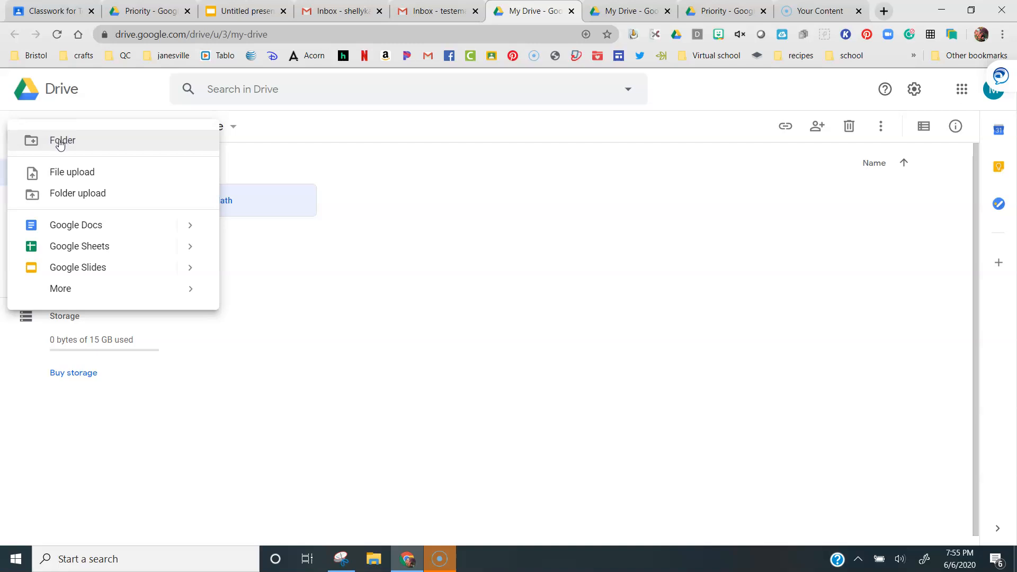
pyautogui.click(59, 141)
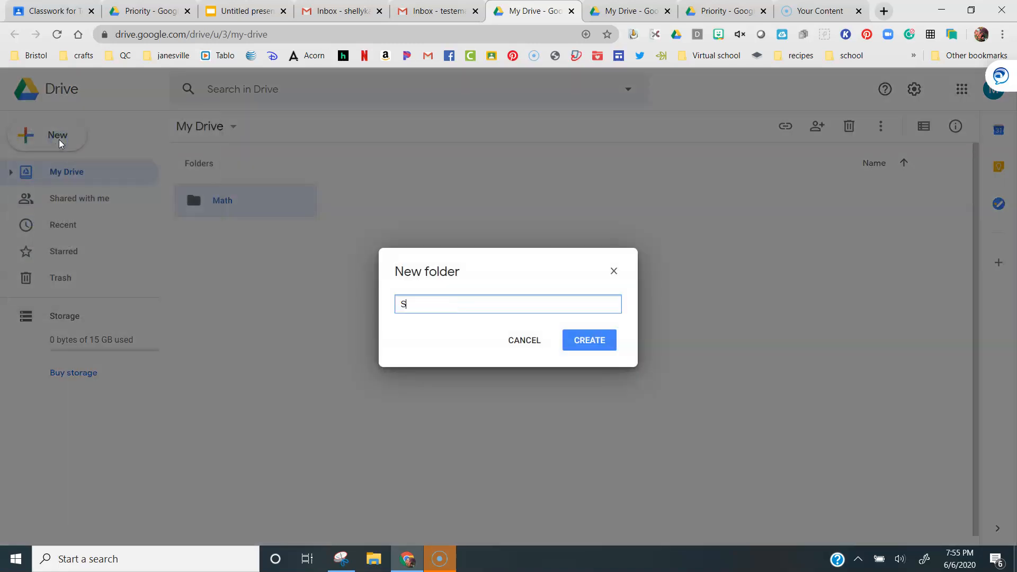
pyautogui.write('Science')
pyautogui.click(585, 340)
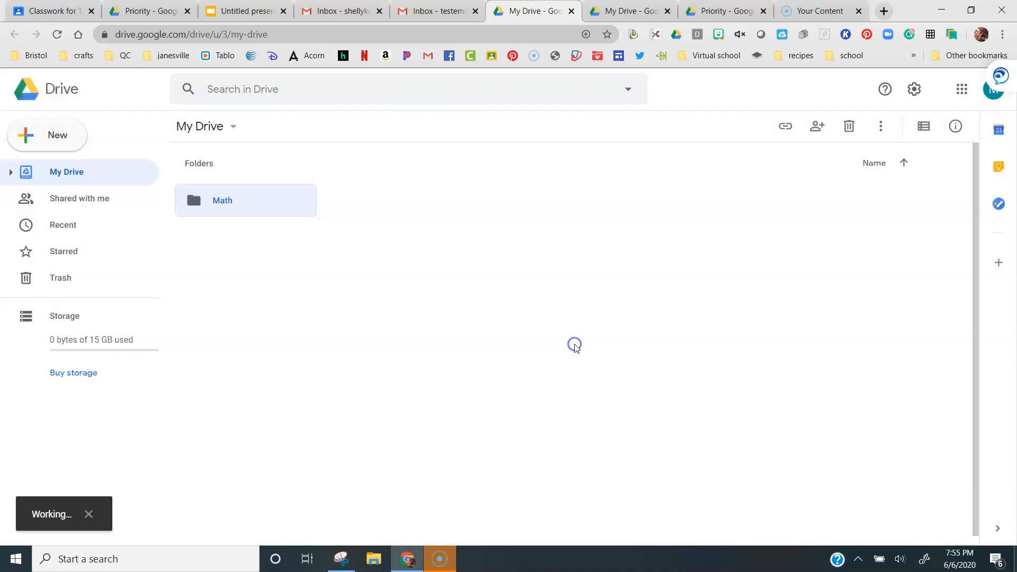
# Create a new folder named Social Studies in My Drive
pyautogui.click(65, 143)
pyautogui.click(60, 138)
pyautogui.write('S')
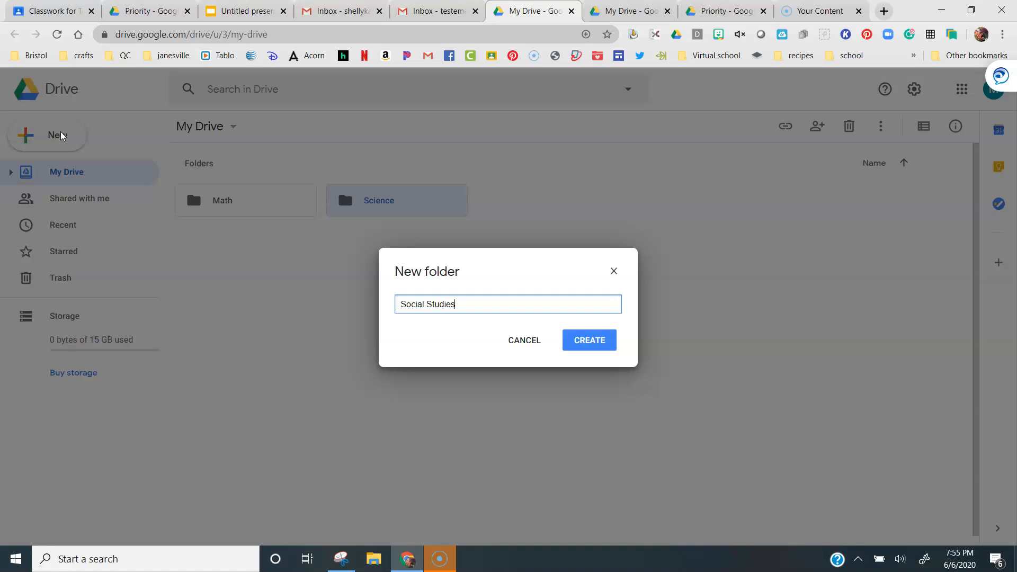
pyautogui.write('ocial Studies')
pyautogui.click(575, 340)
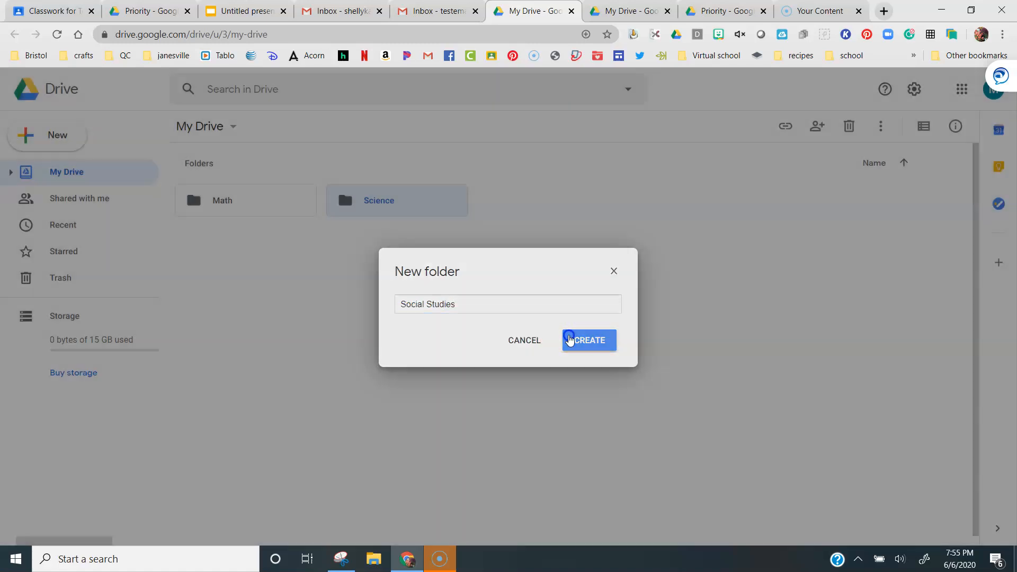
# Create a new folder named Literacy in My Drive
pyautogui.click(80, 138)
pyautogui.click(62, 149)
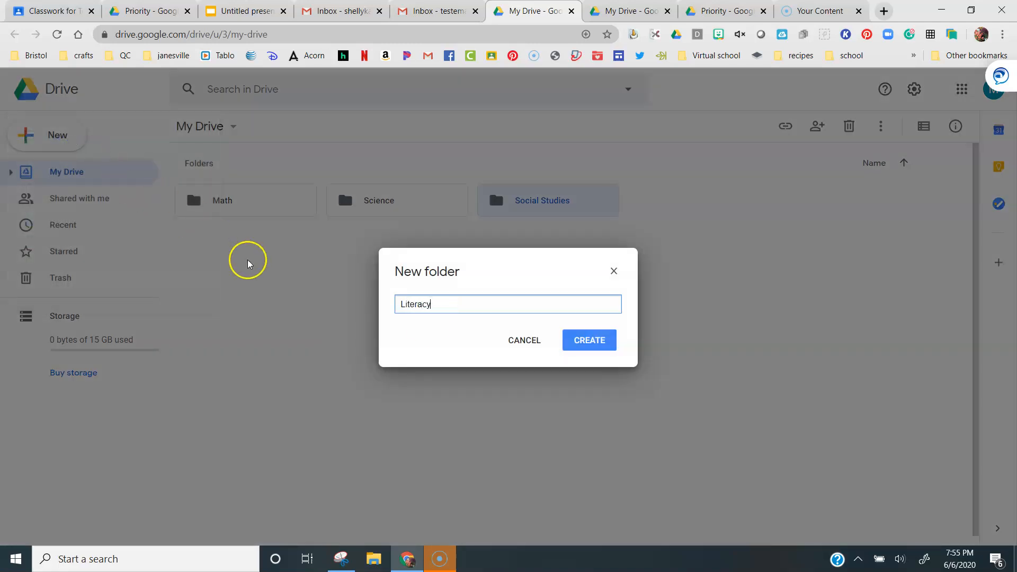
pyautogui.click(565, 340)
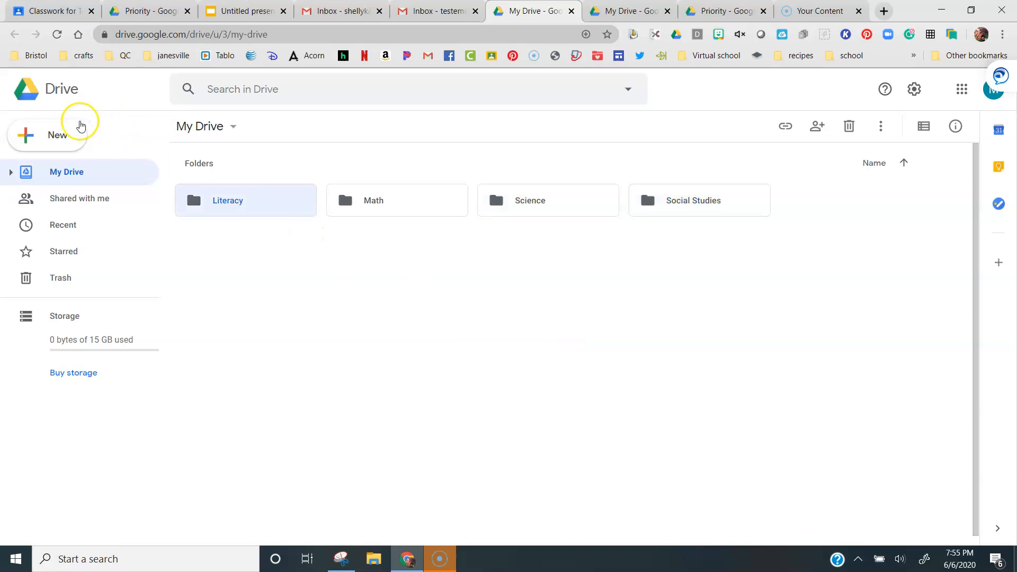
# Create a new folder named Language in My Drive
pyautogui.click(69, 131)
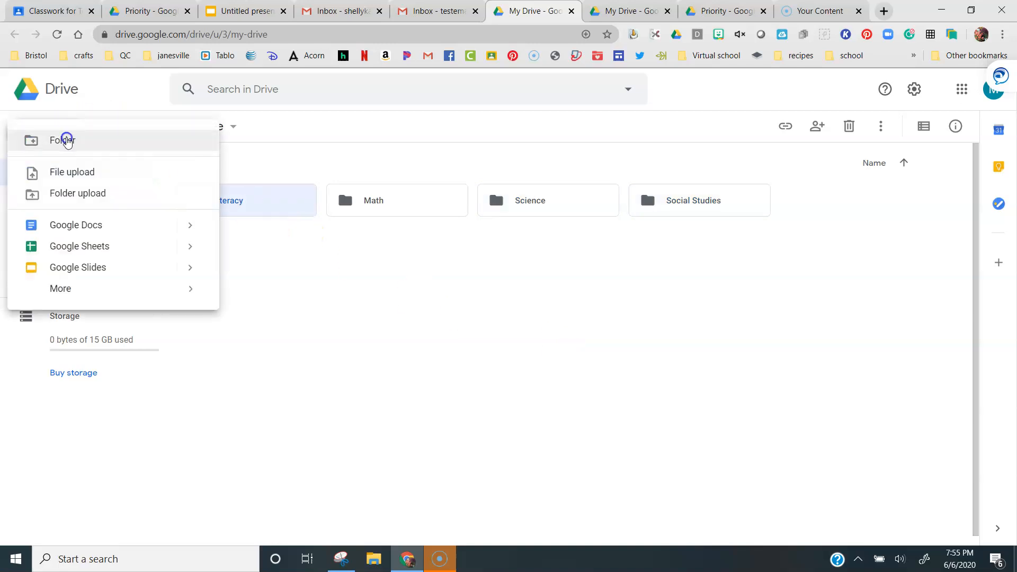
pyautogui.click(67, 139)
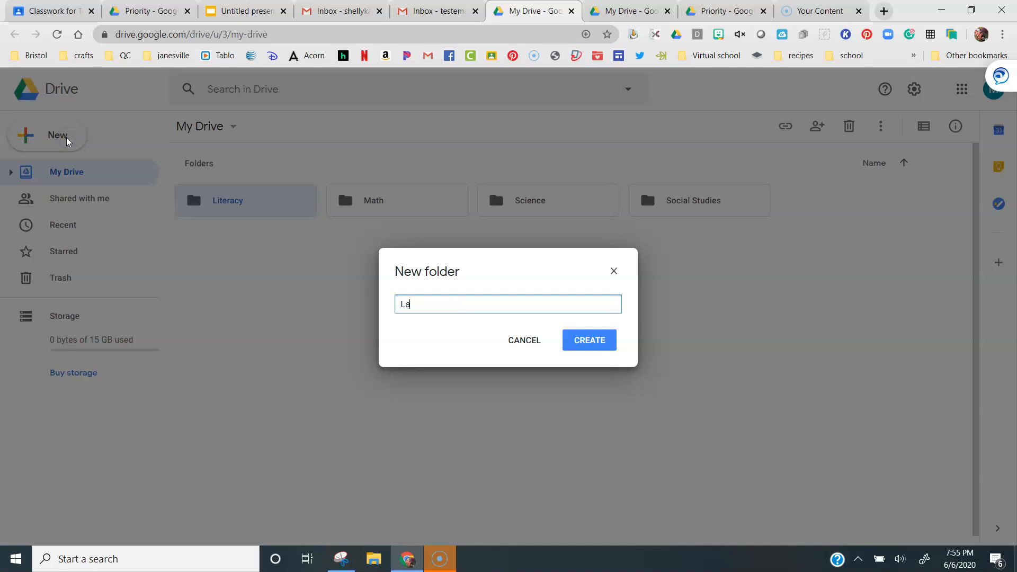
pyautogui.write('Language')
pyautogui.click(586, 340)
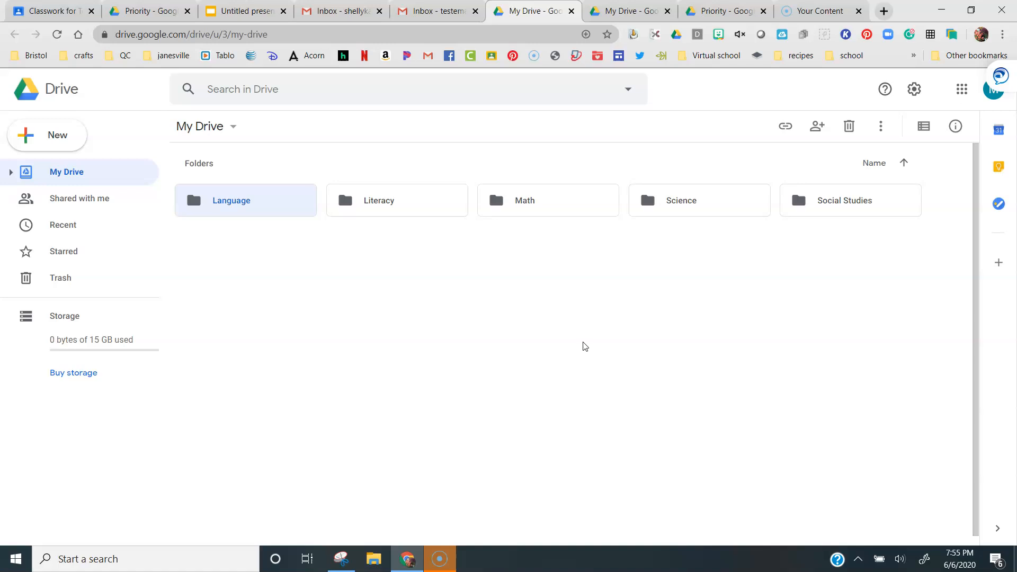
# Create a new blank Google Docs document from My Drive
pyautogui.click(48, 136)
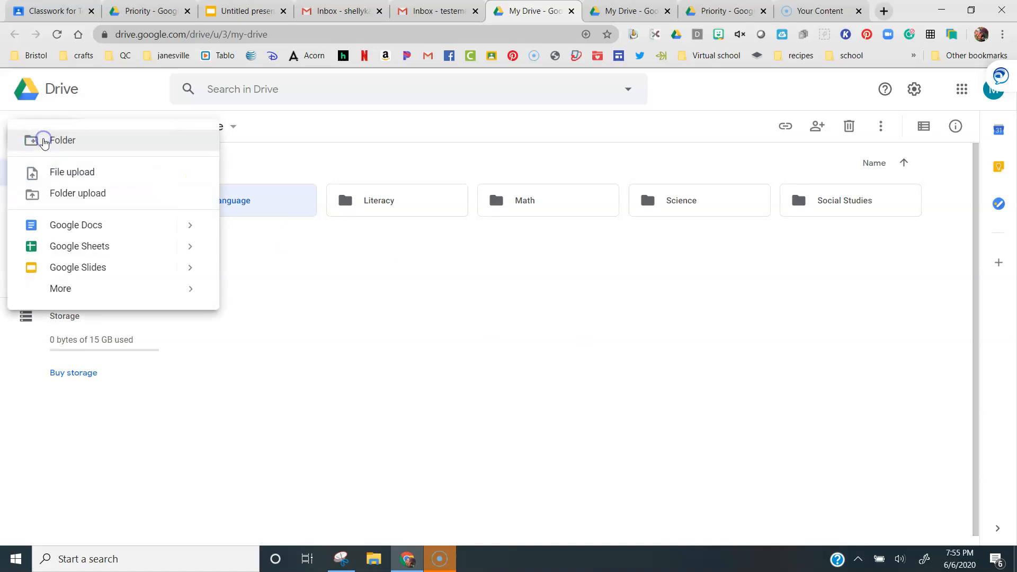
pyautogui.click(73, 221)
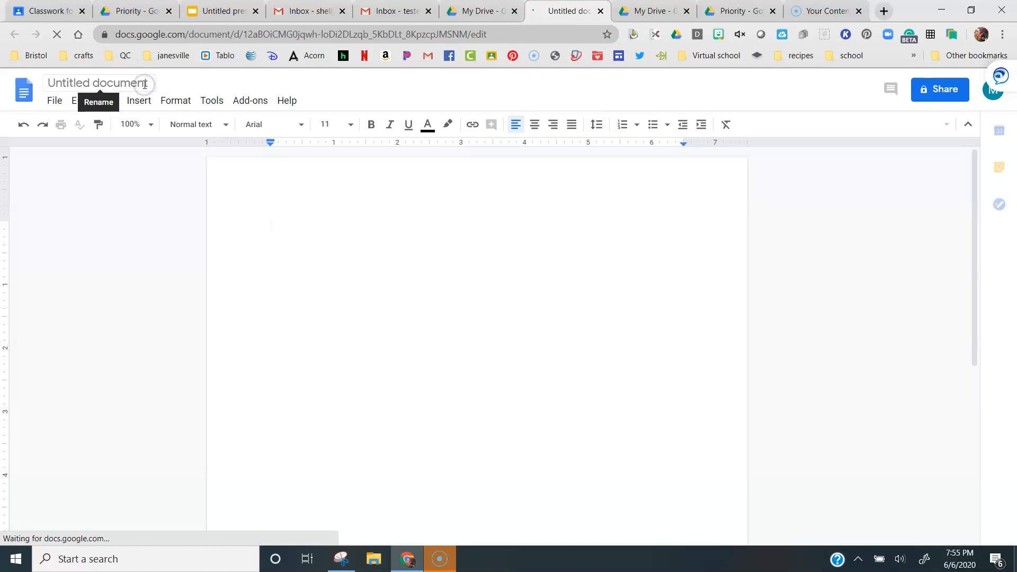
pyautogui.click(145, 84)
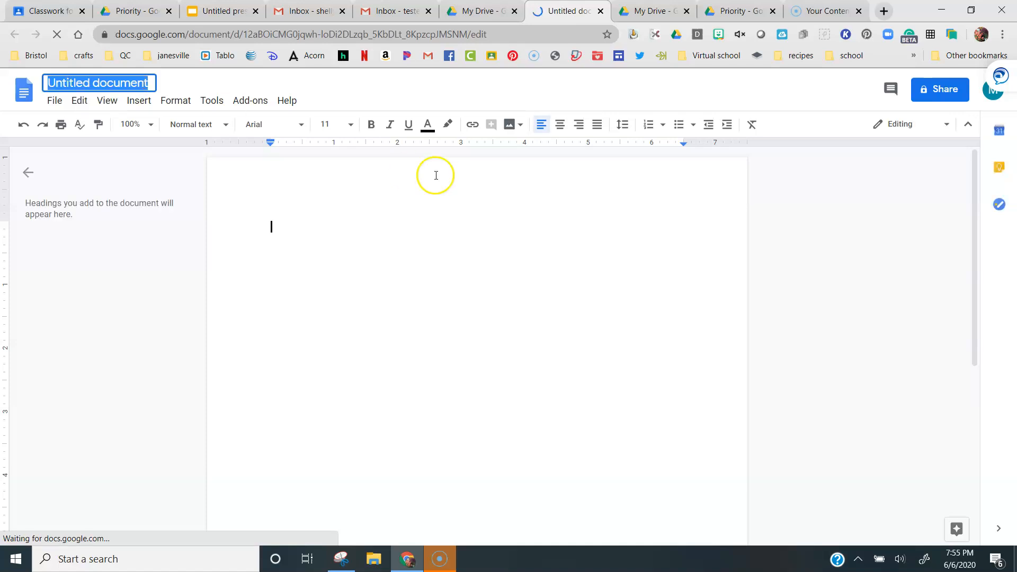
# Center the first line and type the heading "Latitude and Longitude"
pyautogui.click(560, 124)
pyautogui.write('Latitude and')
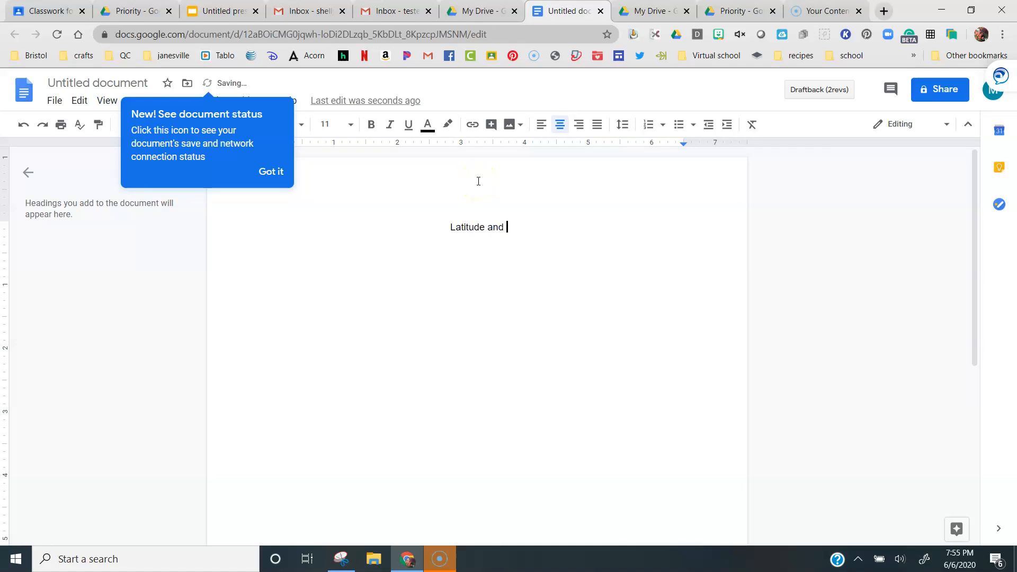
pyautogui.write(' Longitue')
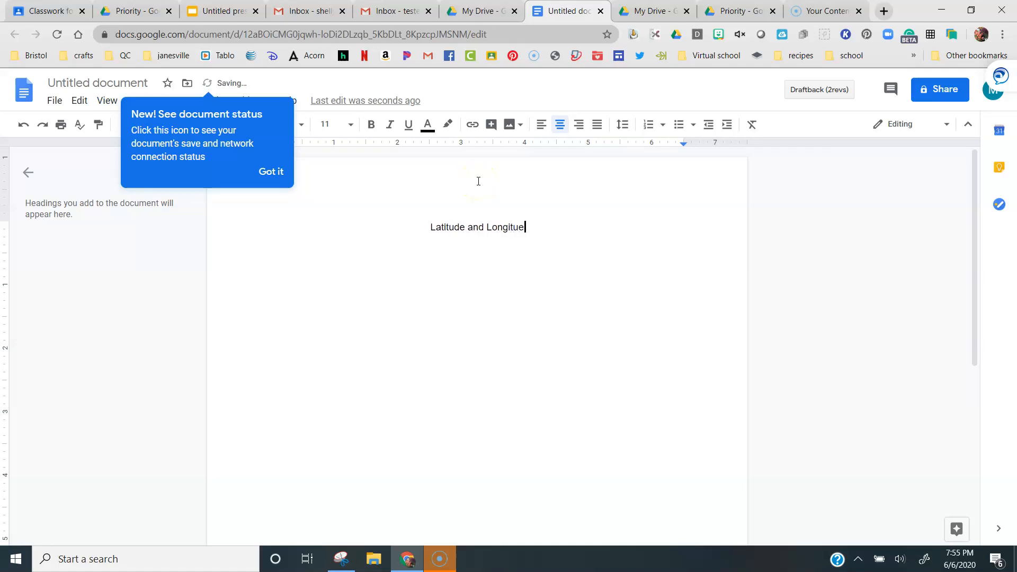
pyautogui.press('BackSpace')
pyautogui.write('de')
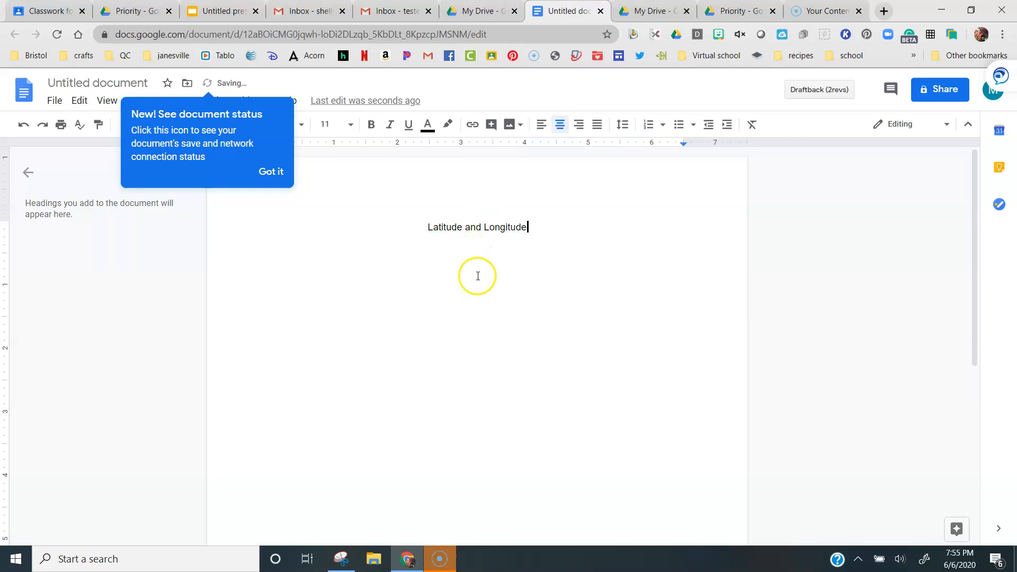
# Dismiss the document status tip and title the document Latitude and Longitude
pyautogui.click(265, 174)
pyautogui.click(116, 84)
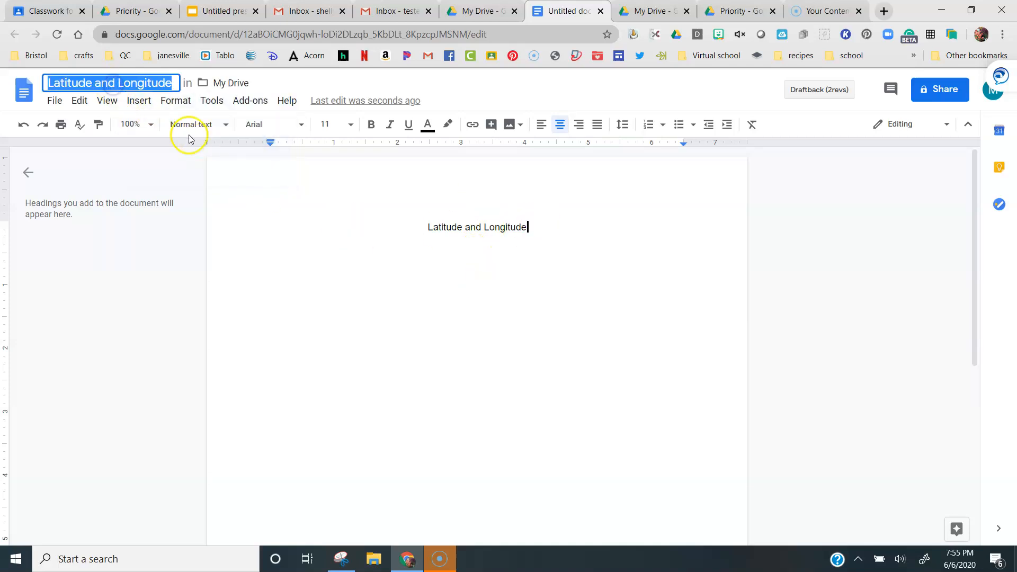
pyautogui.click(276, 223)
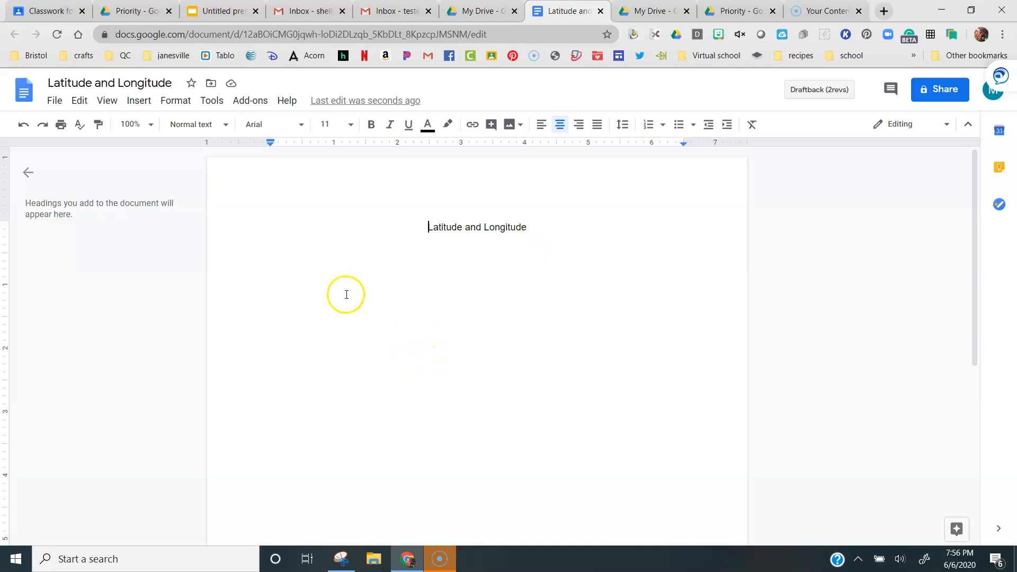
# Check the My Drive and Recent views in Drive for the new document, then return to it
pyautogui.click(483, 11)
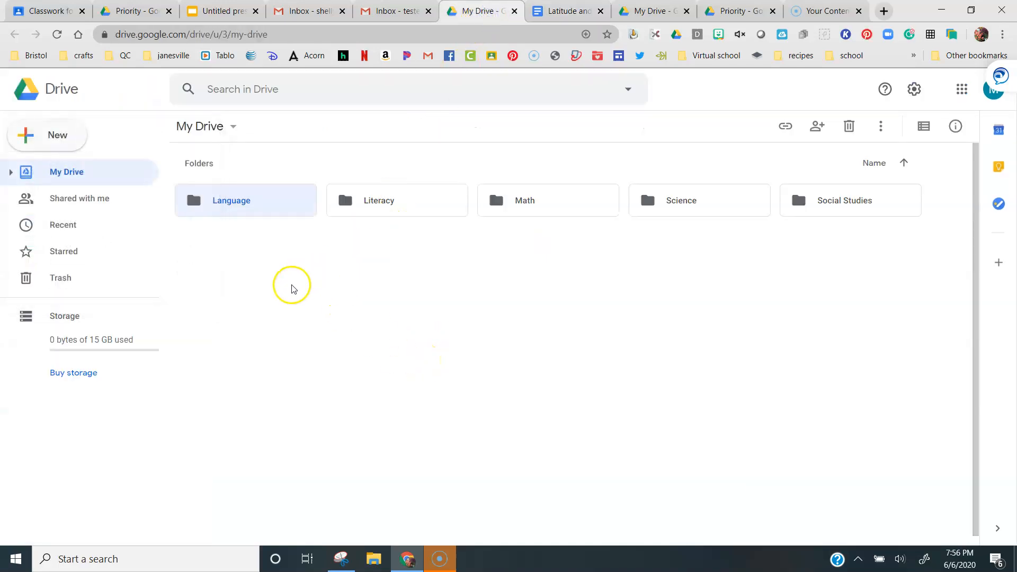
pyautogui.click(272, 274)
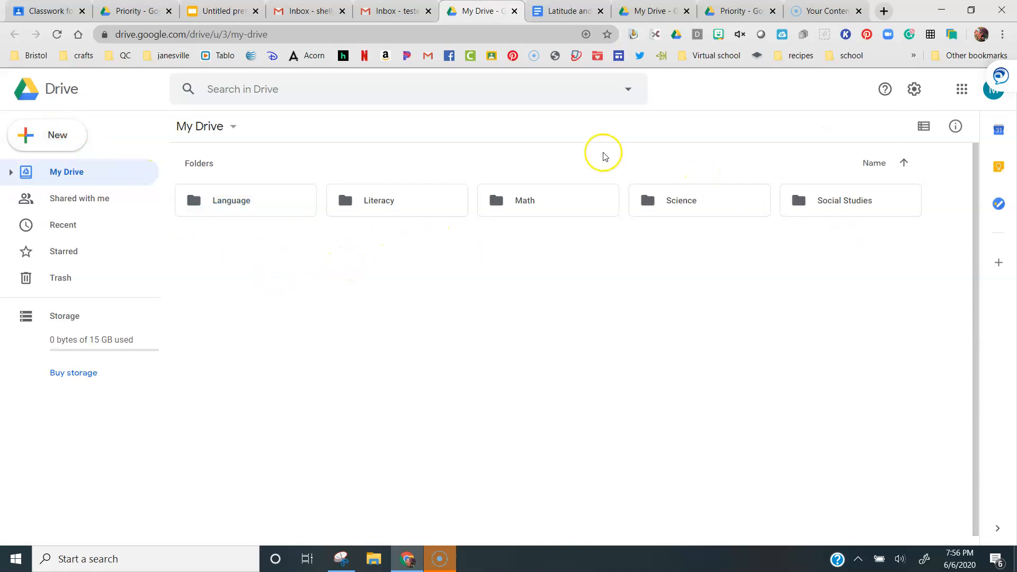
pyautogui.click(59, 223)
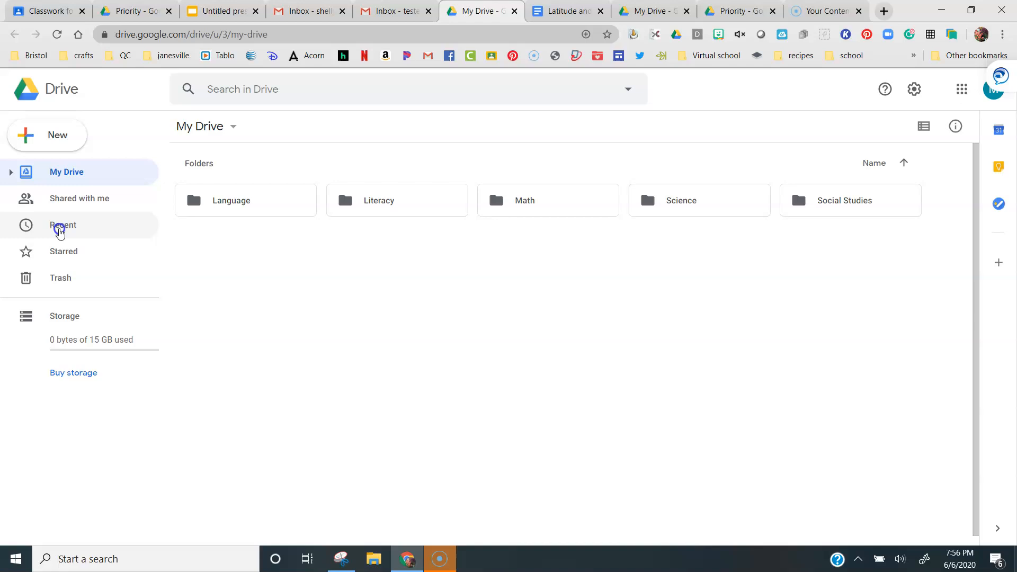
pyautogui.click(64, 176)
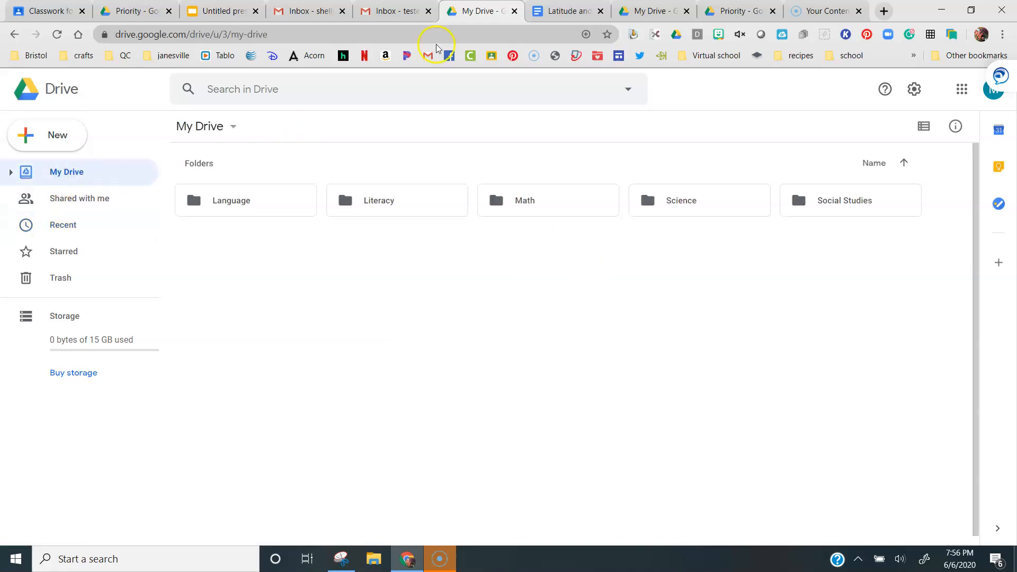
pyautogui.click(564, 18)
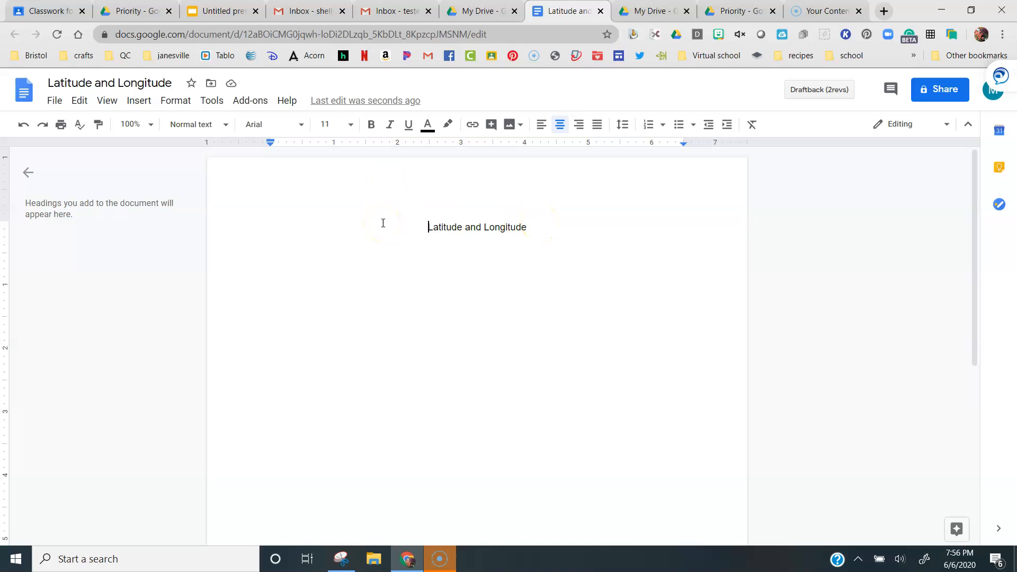
# Move the document into the Social Studies folder
pyautogui.click(210, 85)
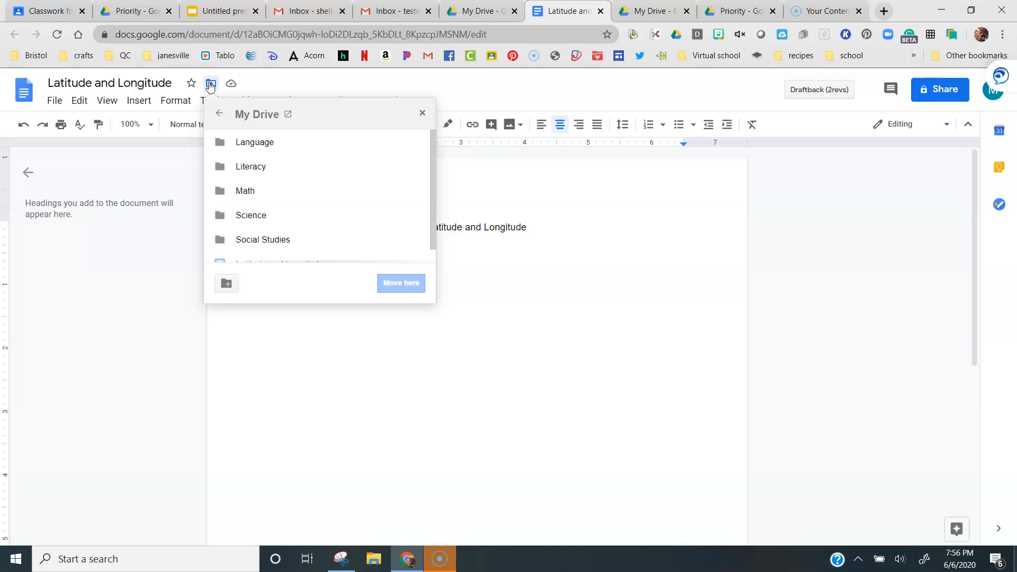
pyautogui.click(263, 241)
pyautogui.click(401, 283)
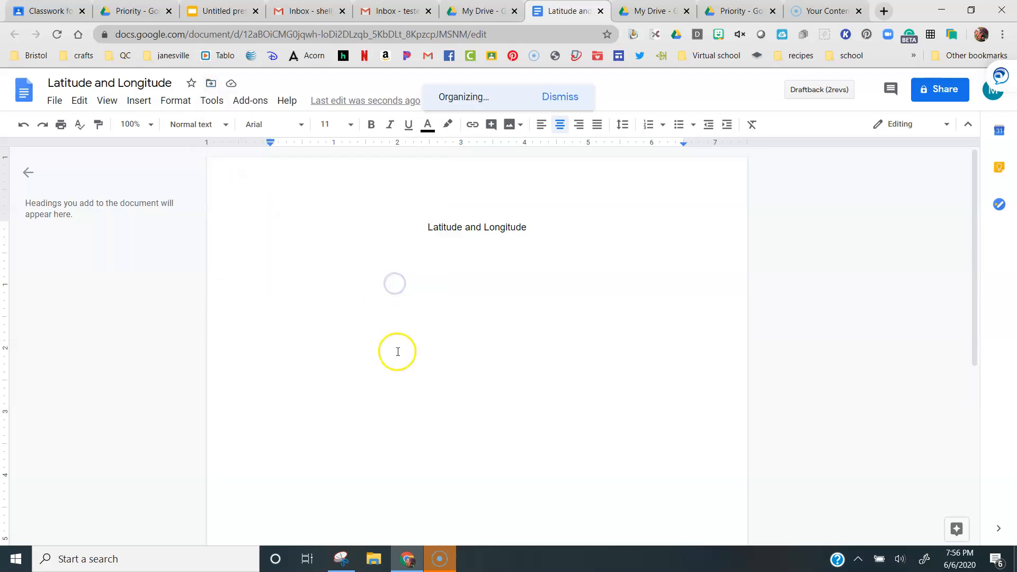
# Browse My Drive and open the Social Studies folder to check for the moved document
pyautogui.click(475, 22)
pyautogui.click(821, 213)
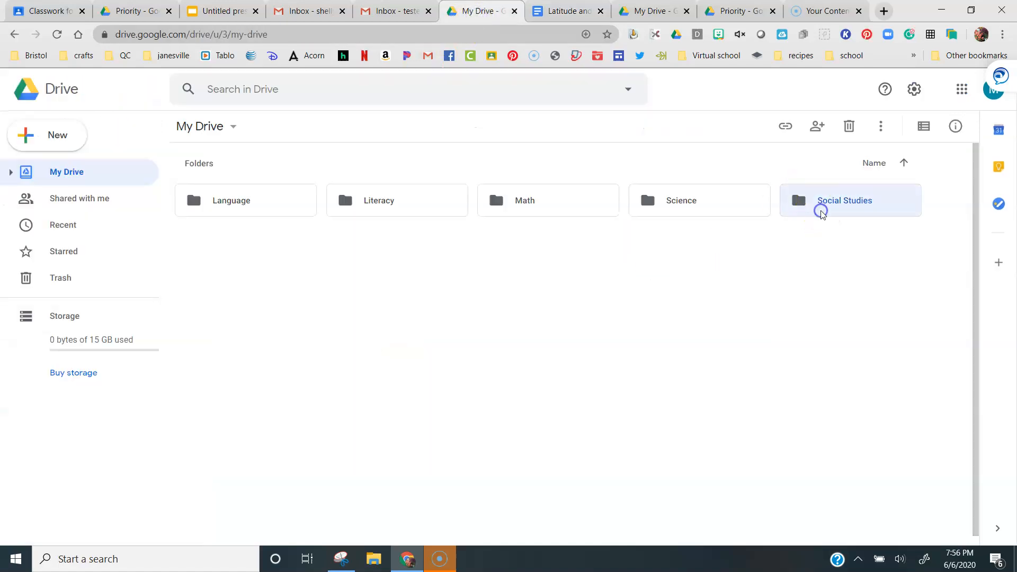
pyautogui.doubleClick(822, 213)
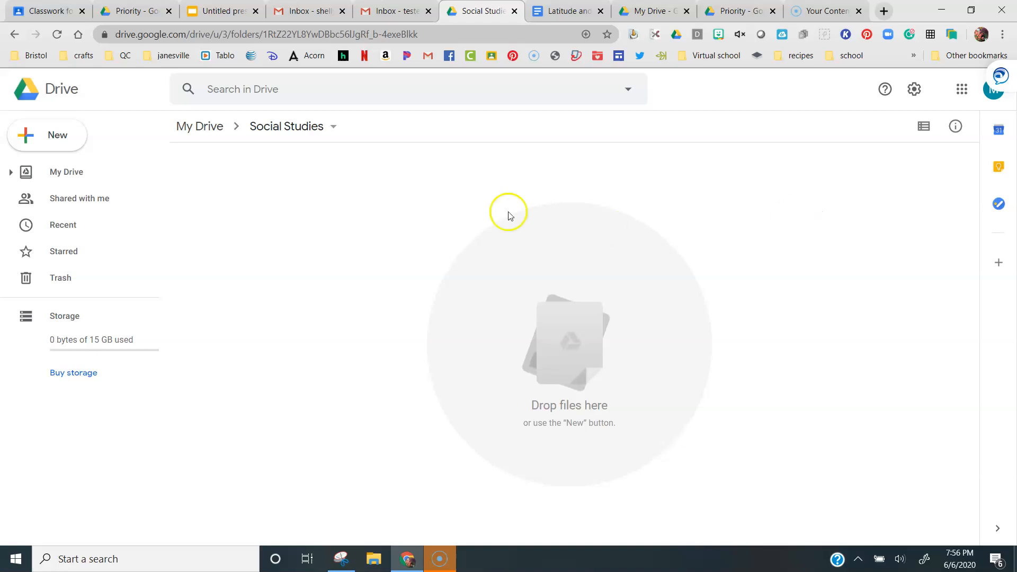
pyautogui.click(83, 173)
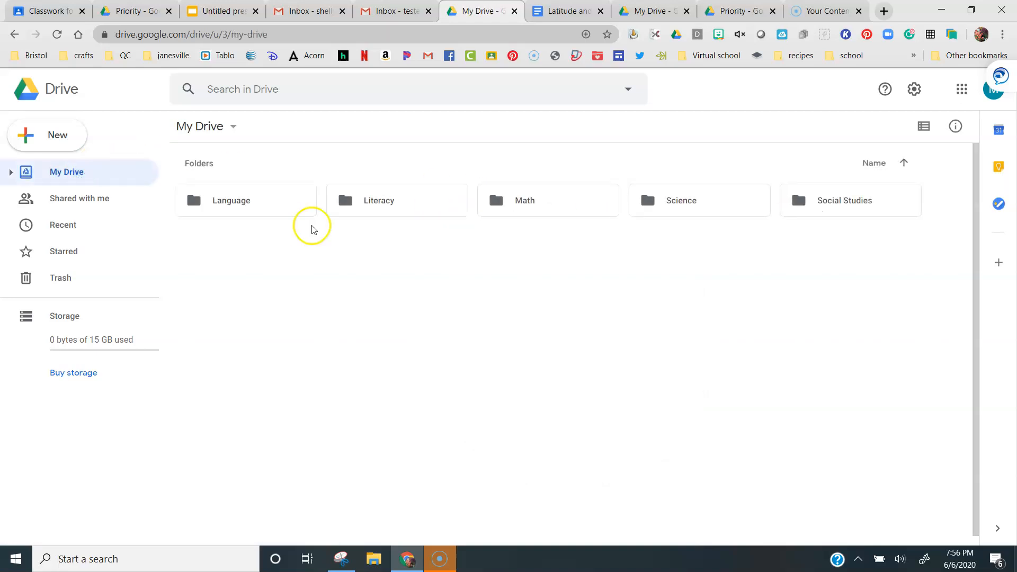
pyautogui.click(857, 207)
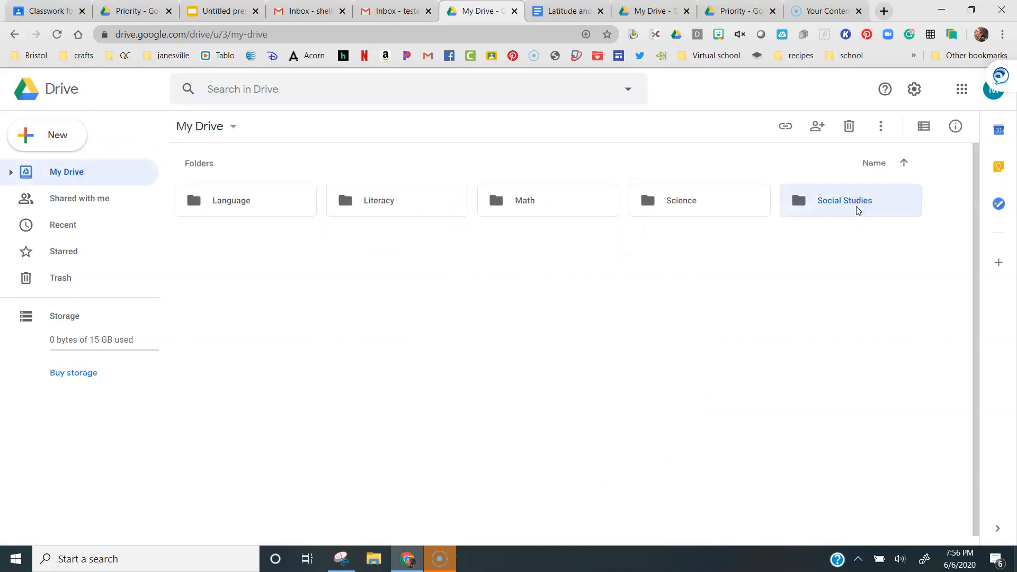
pyautogui.doubleClick(859, 211)
pyautogui.click(667, 284)
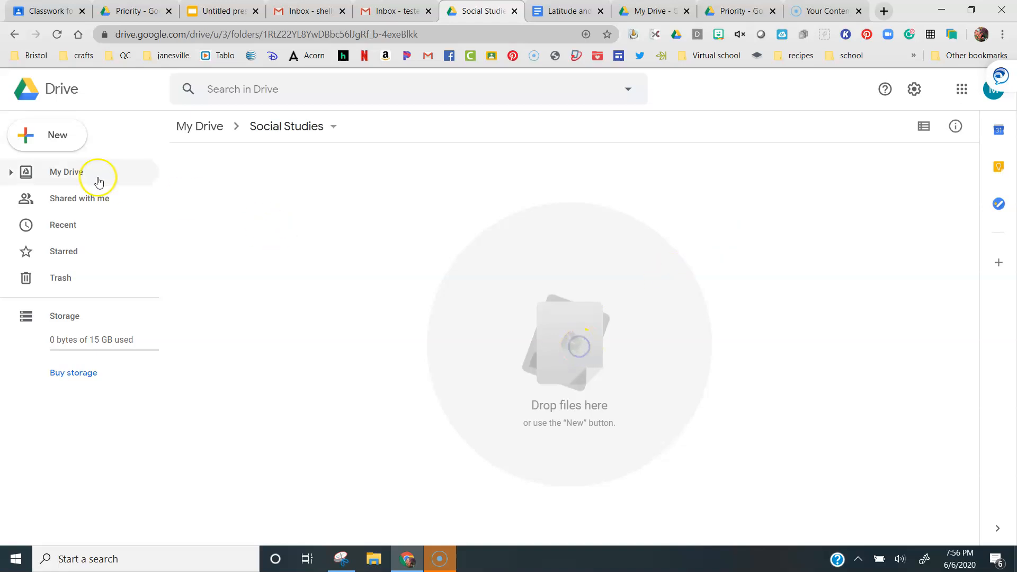
pyautogui.click(80, 176)
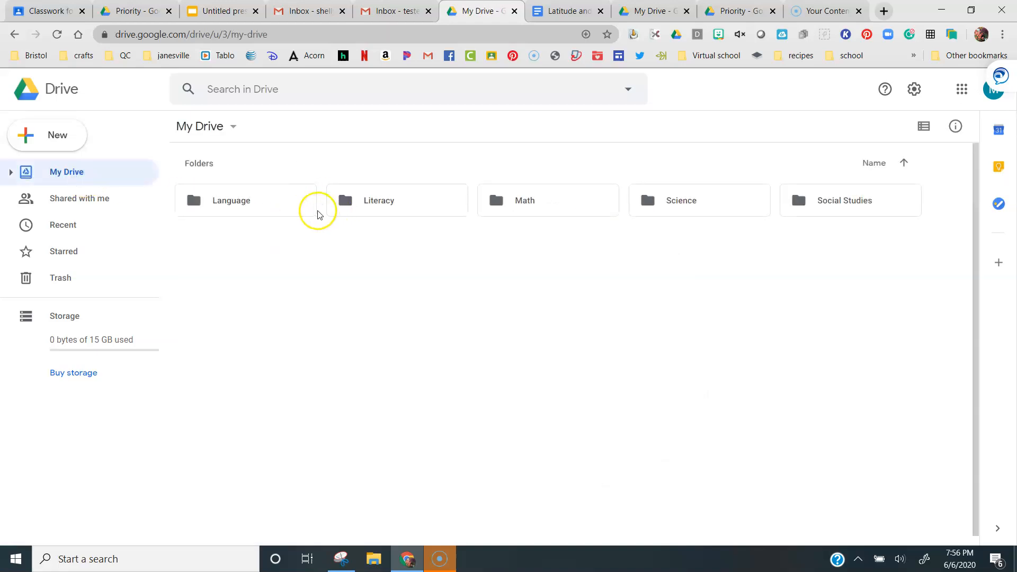
# Return to the document to review its File menu, then reopen the Social Studies folder in Drive
pyautogui.click(581, 13)
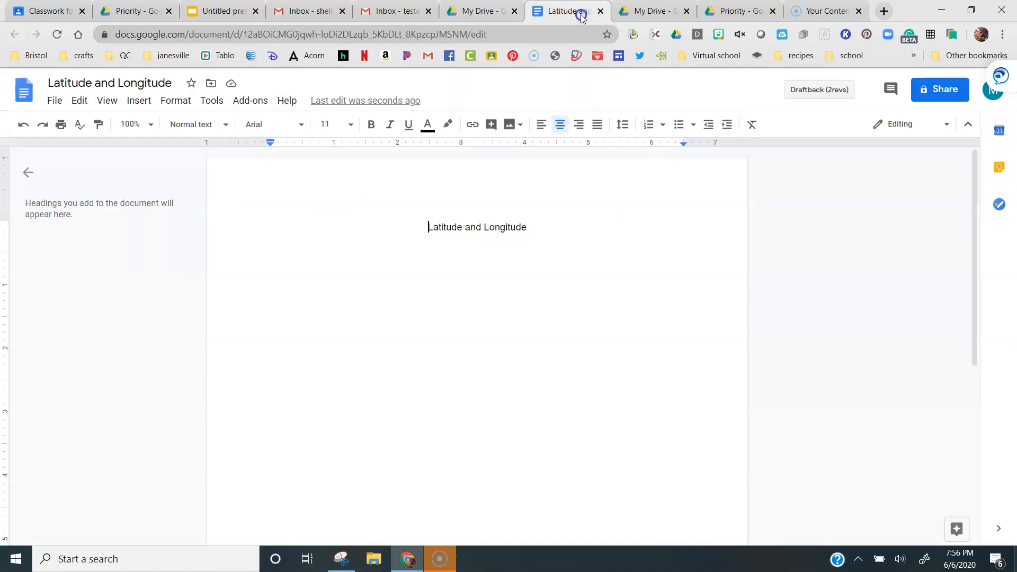
pyautogui.click(57, 106)
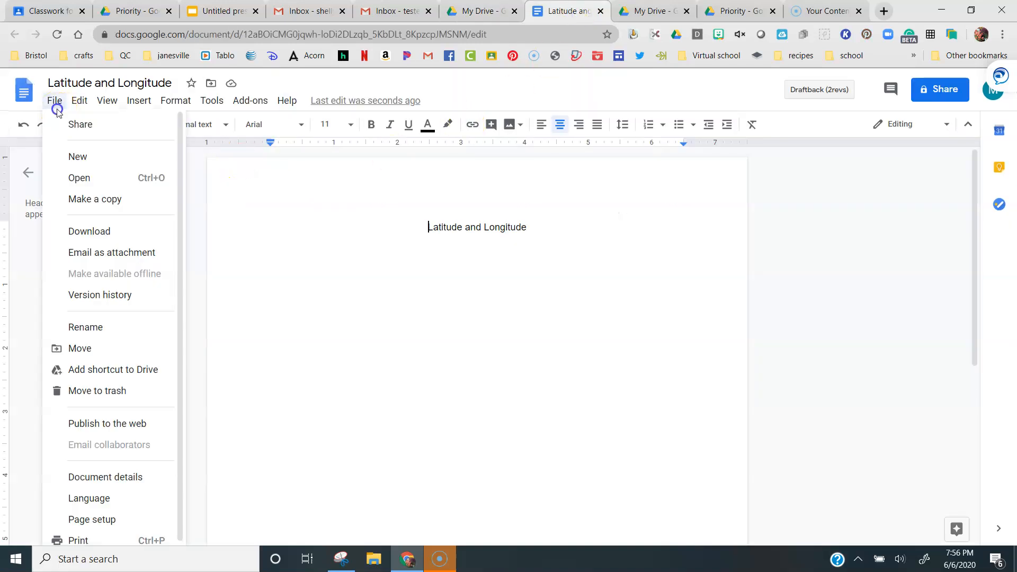
pyautogui.click(273, 257)
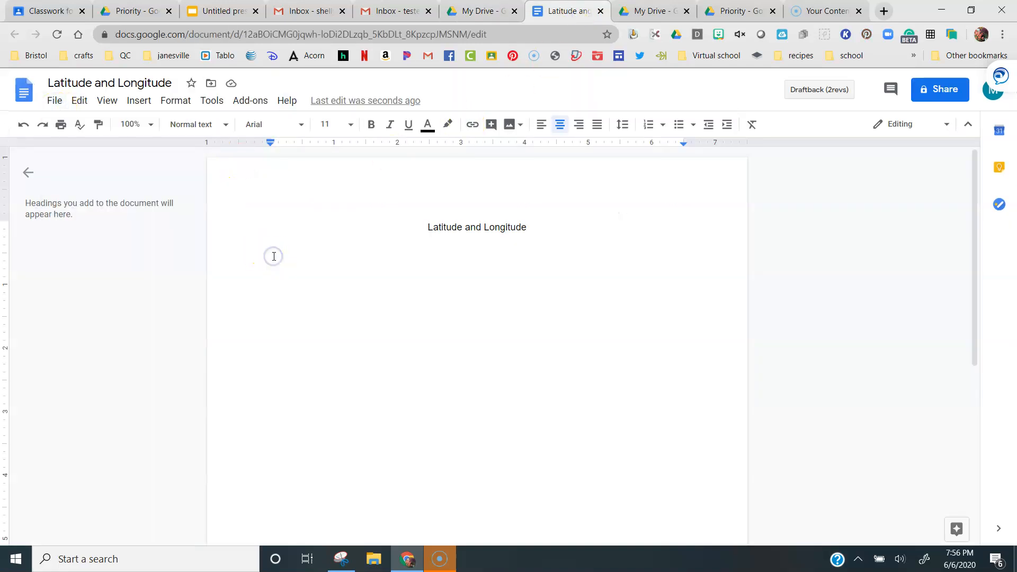
pyautogui.click(56, 103)
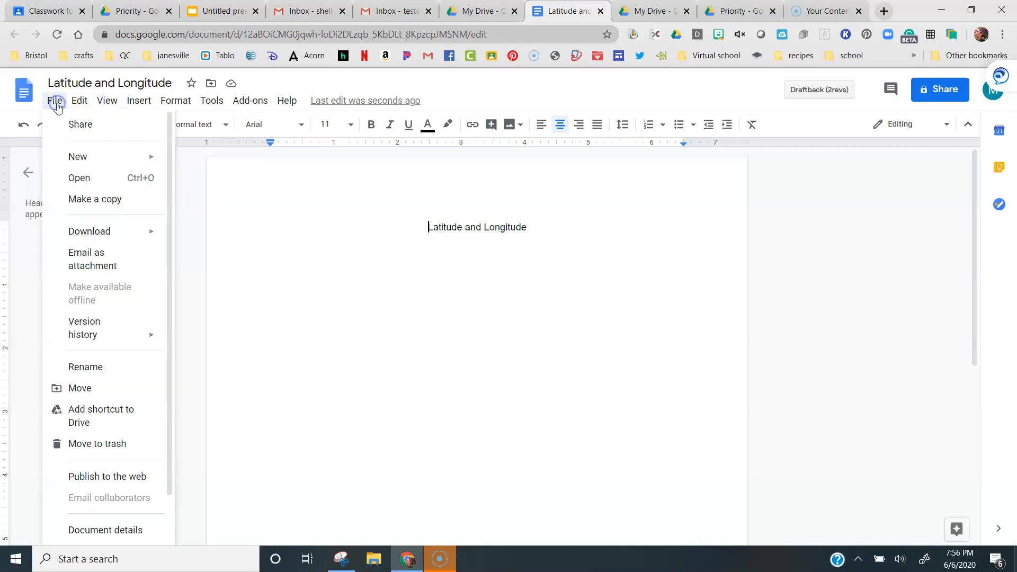
pyautogui.click(479, 11)
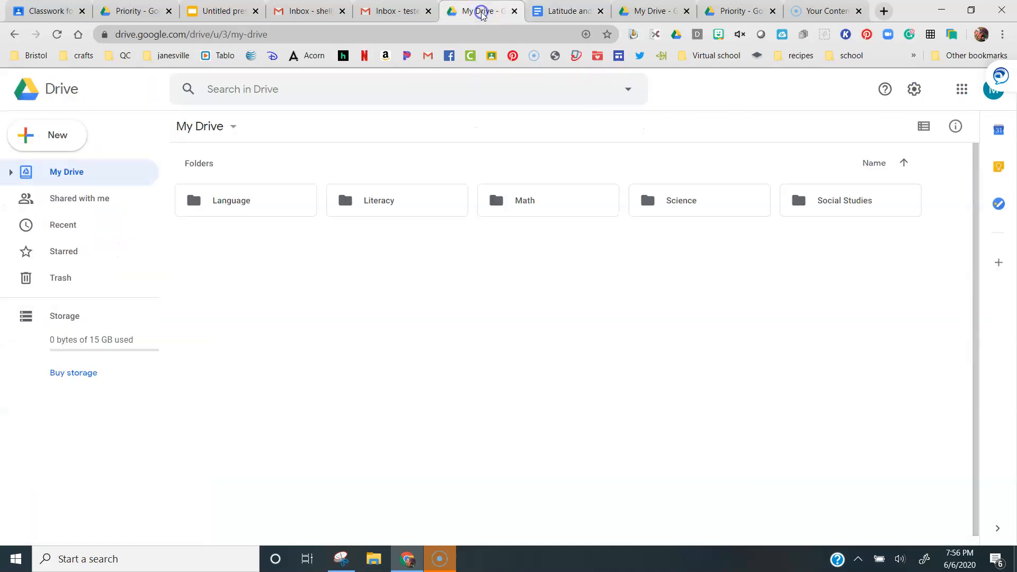
pyautogui.doubleClick(809, 214)
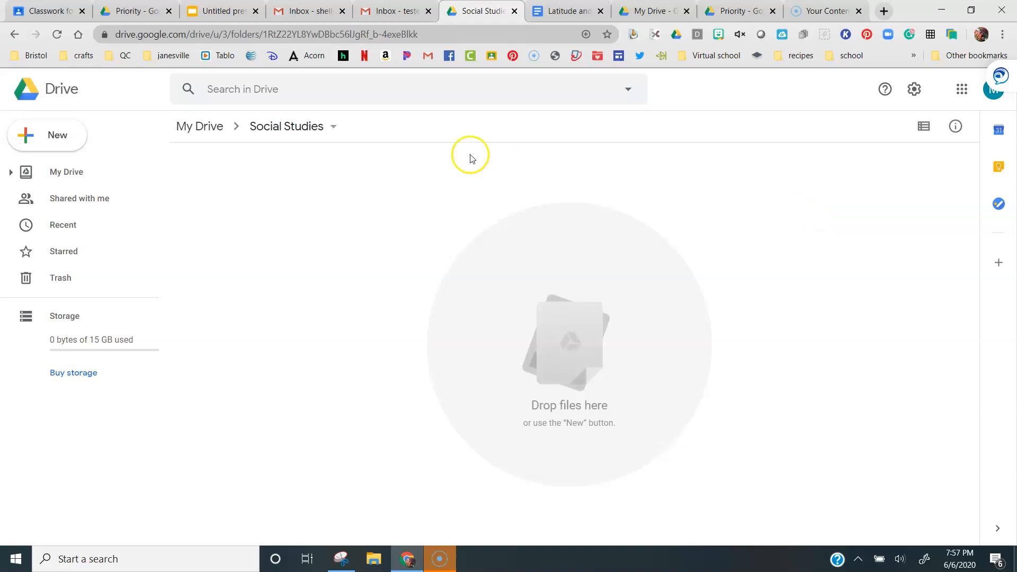
# Create a new folder named Map Skills inside the Social Studies folder
pyautogui.click(57, 136)
pyautogui.click(57, 138)
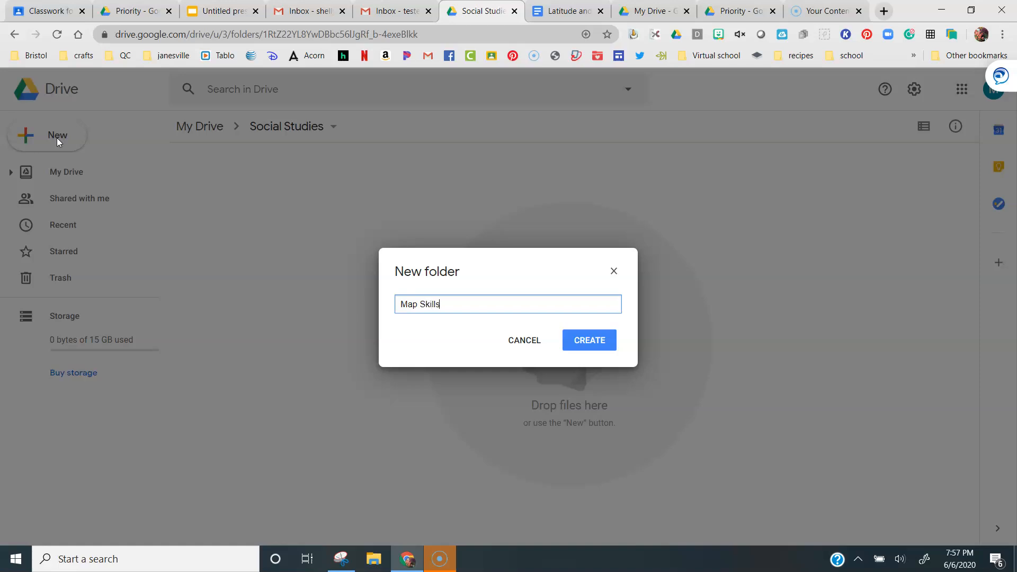
pyautogui.click(574, 342)
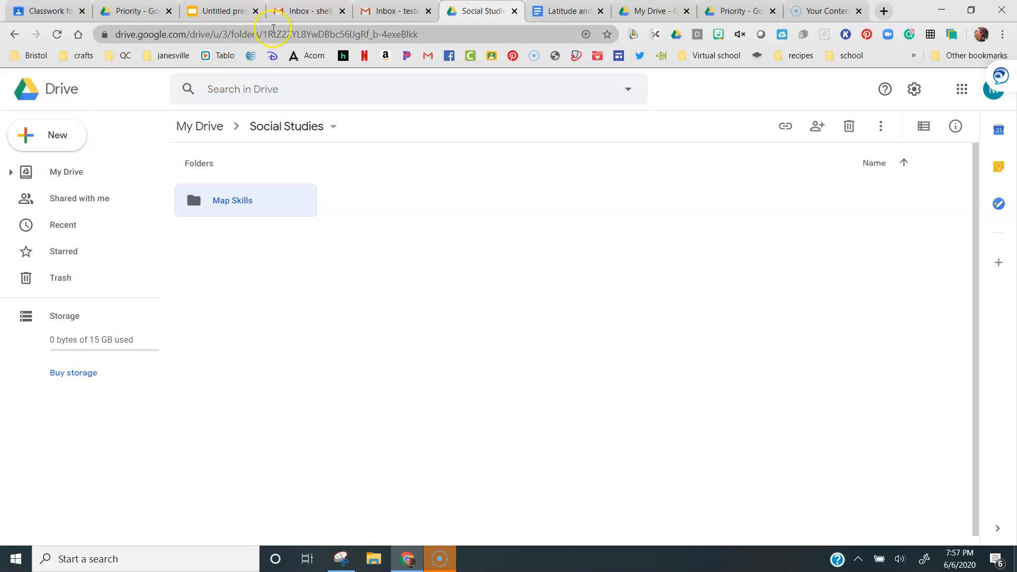
# Switch to a different Google account in Gmail and open that account's My Drive
pyautogui.click(295, 11)
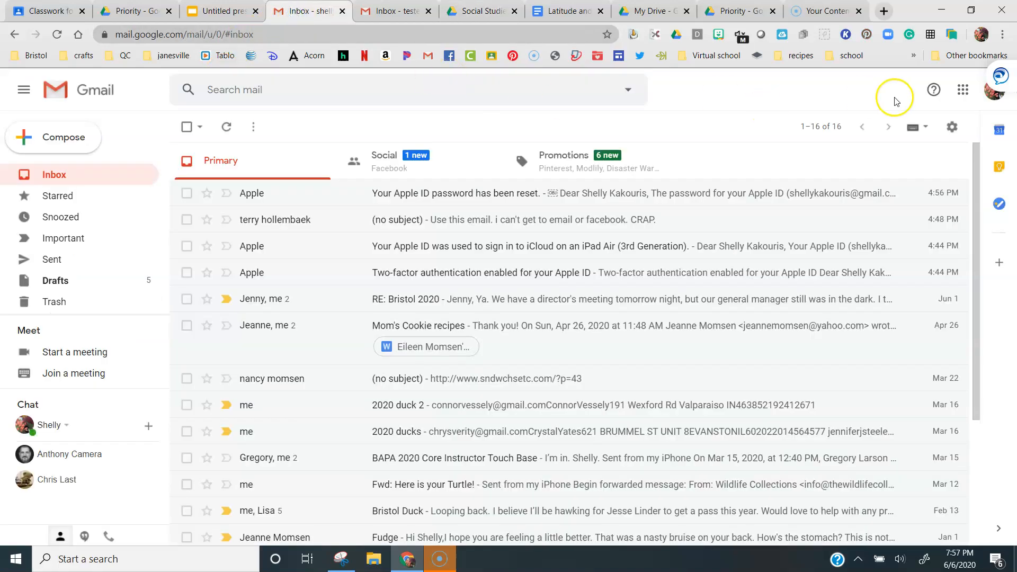
pyautogui.click(994, 100)
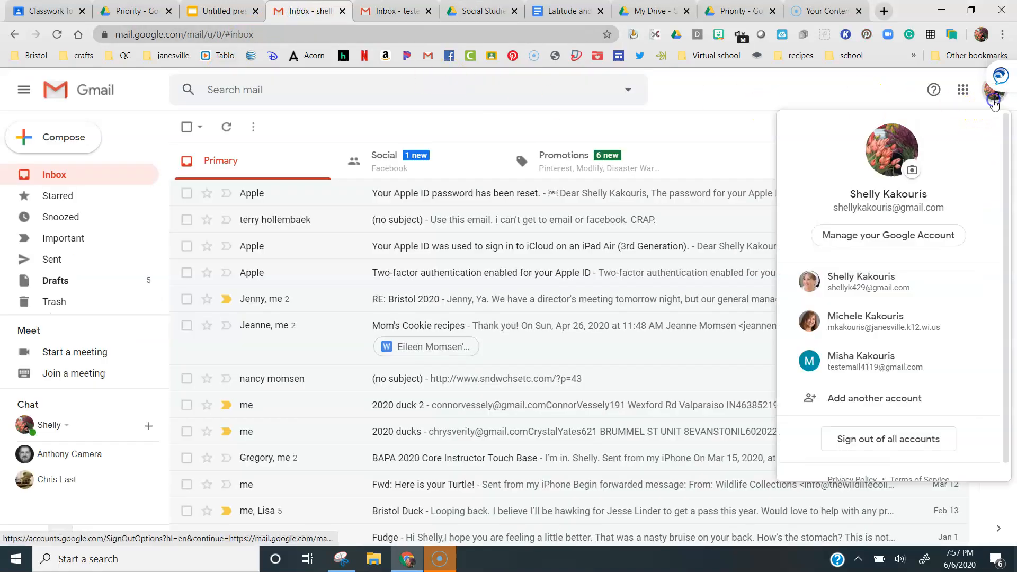
pyautogui.click(883, 317)
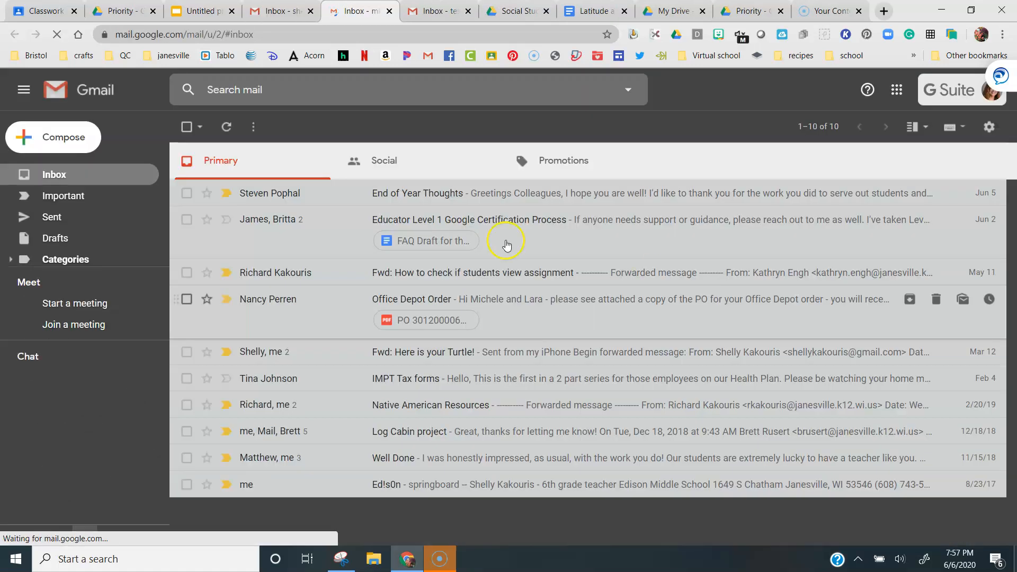
pyautogui.click(896, 90)
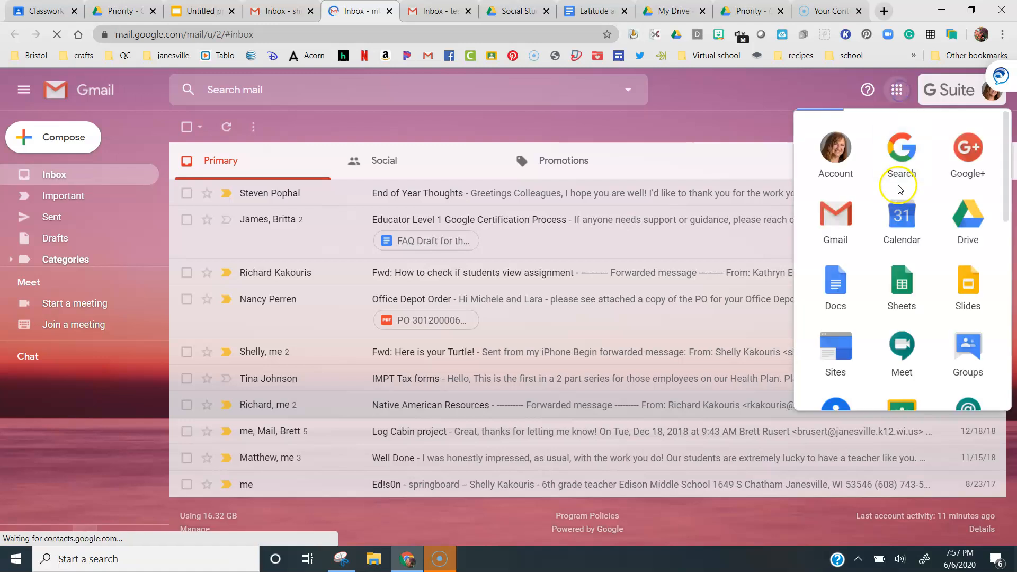
pyautogui.click(969, 218)
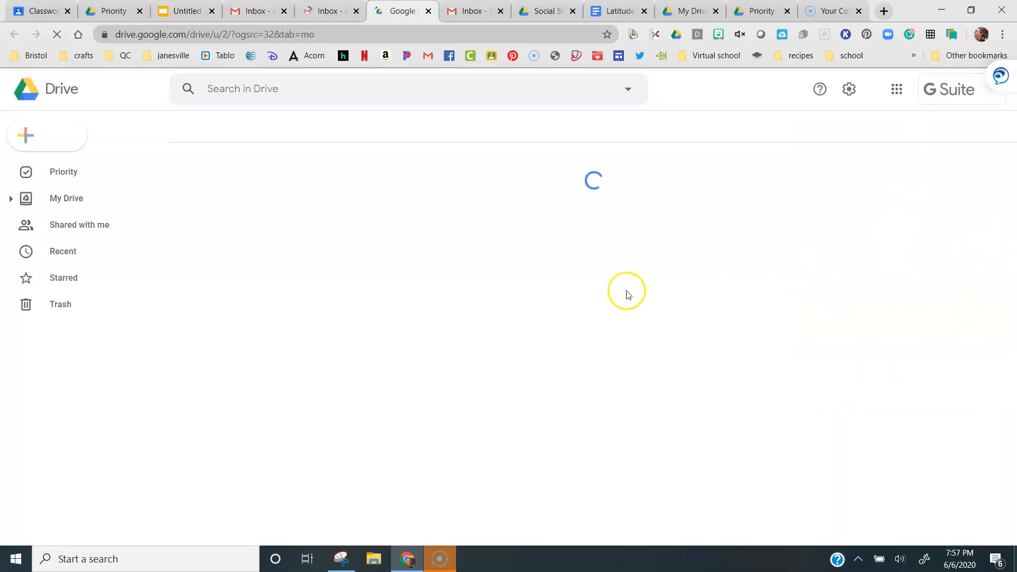
pyautogui.click(79, 205)
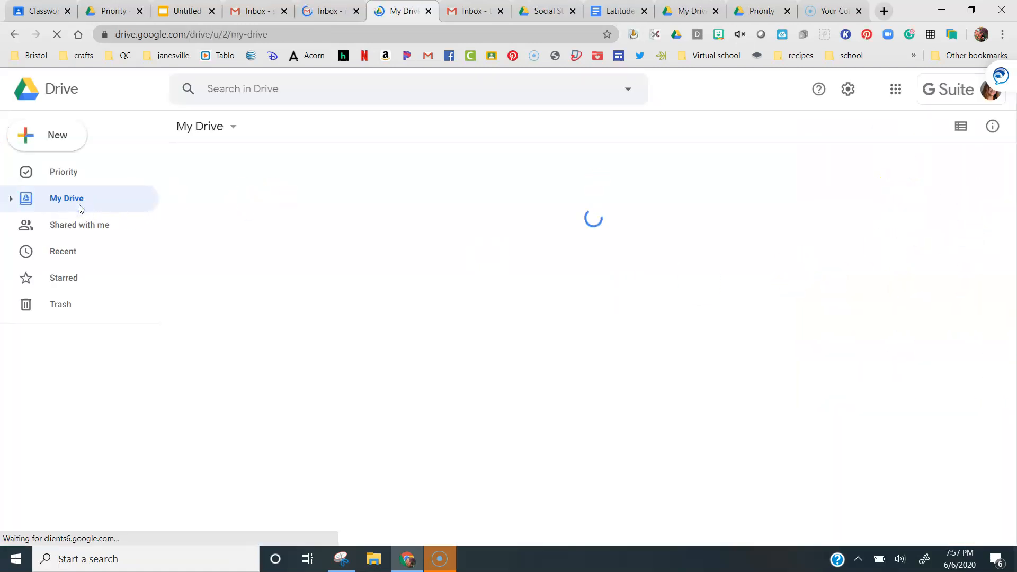
pyautogui.click(75, 207)
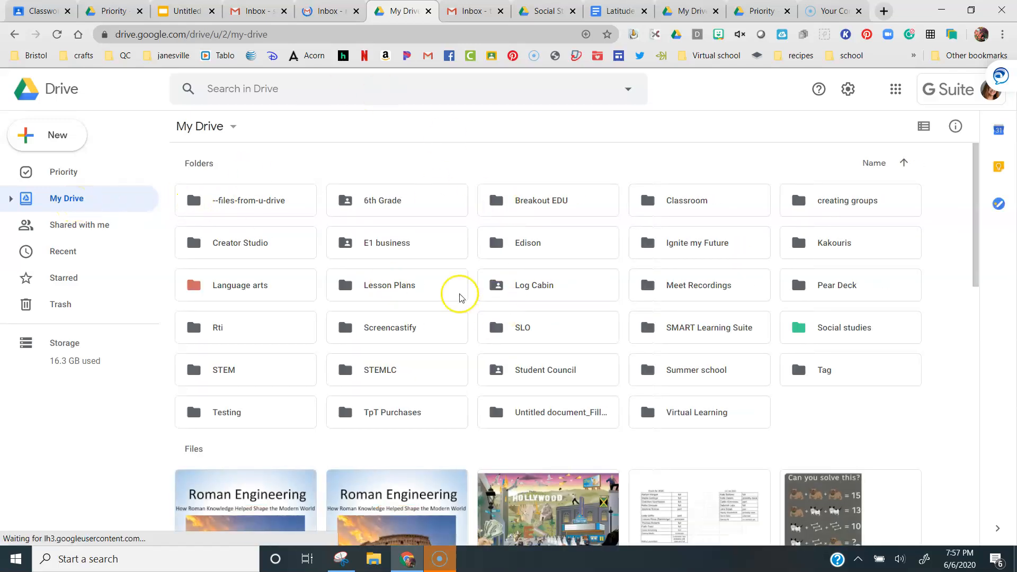
# Browse that Drive's Social studies folder and its Mesopotamia and egypt subfolders as an organization example
pyautogui.scroll(-6, 454, 341)
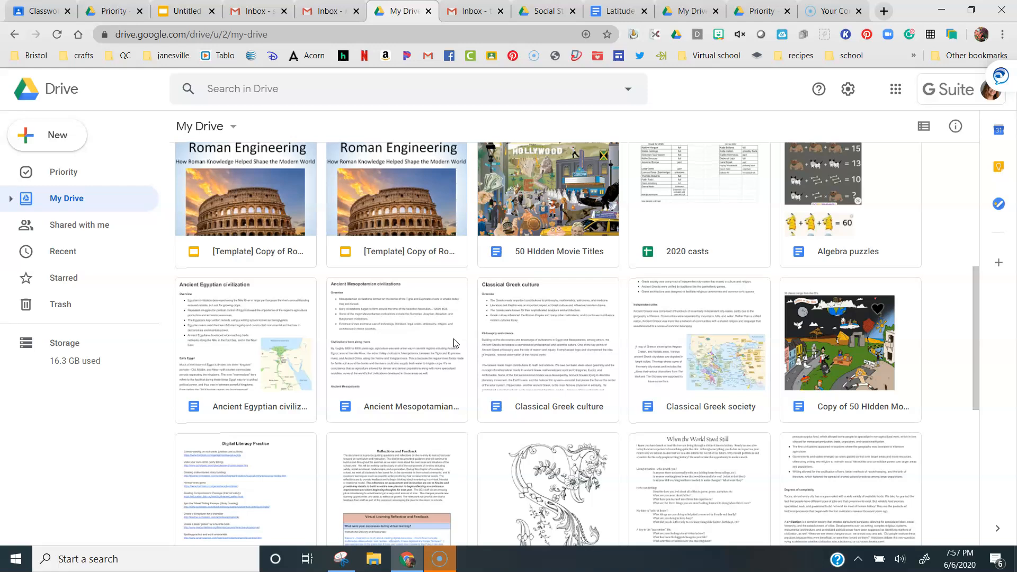
pyautogui.scroll(6, 454, 342)
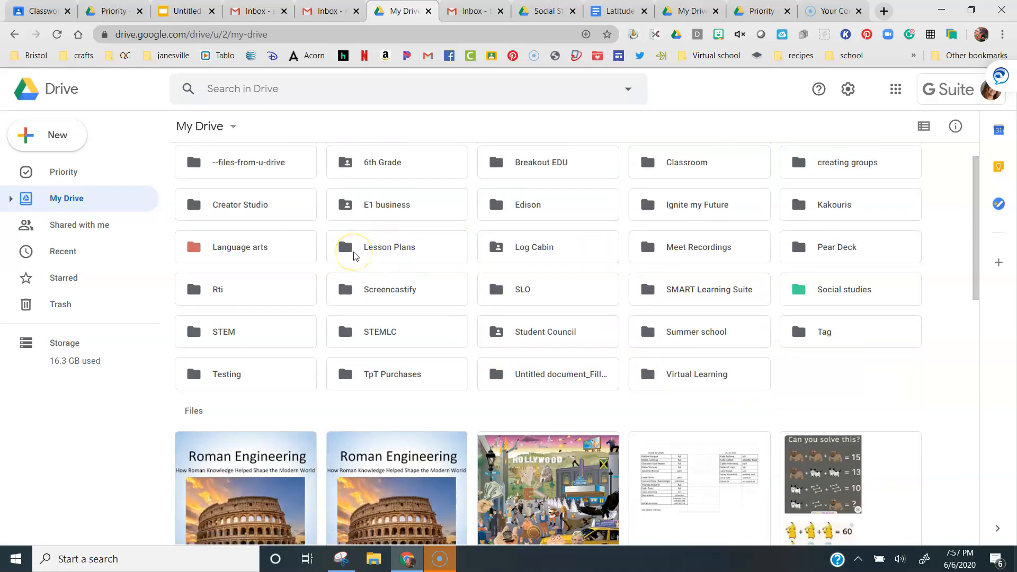
pyautogui.scroll(1, 355, 257)
pyautogui.click(829, 334)
pyautogui.doubleClick(830, 336)
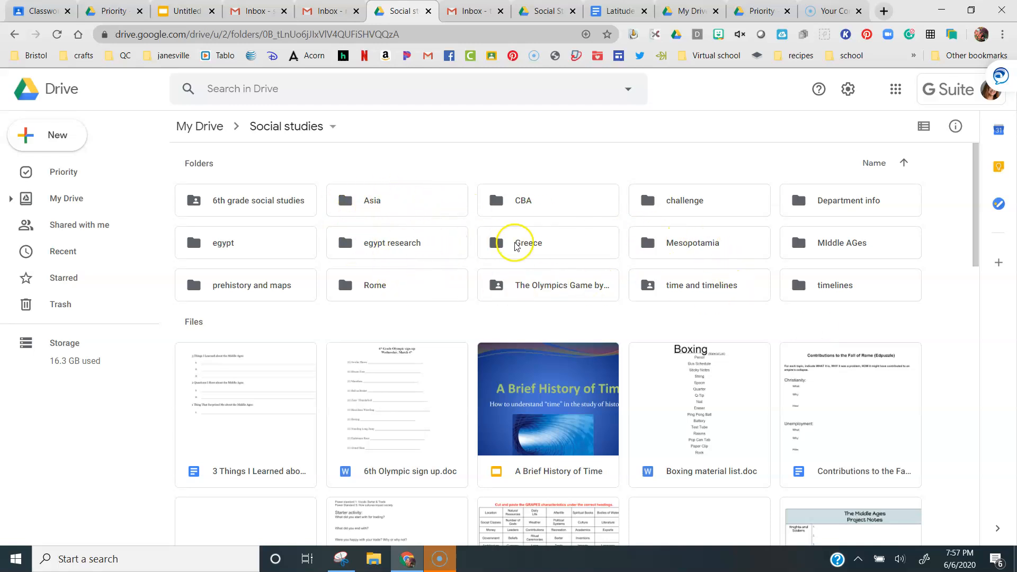
pyautogui.doubleClick(676, 243)
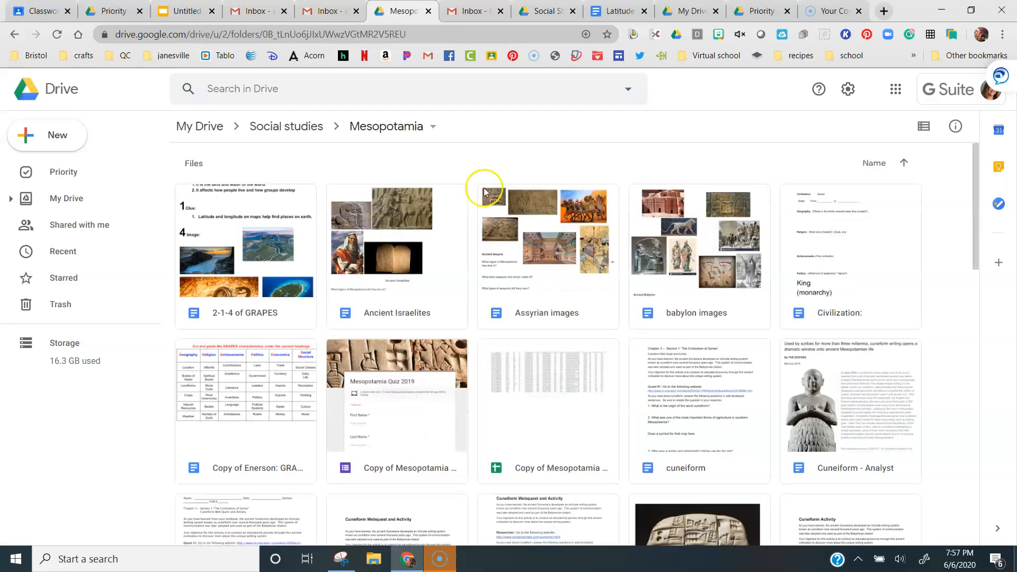
pyautogui.click(291, 131)
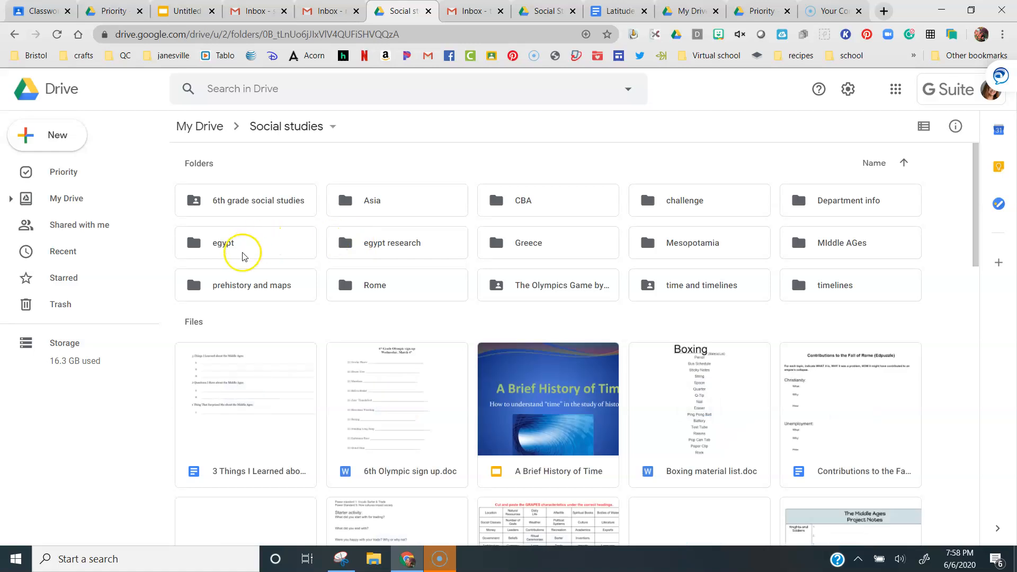
pyautogui.doubleClick(242, 256)
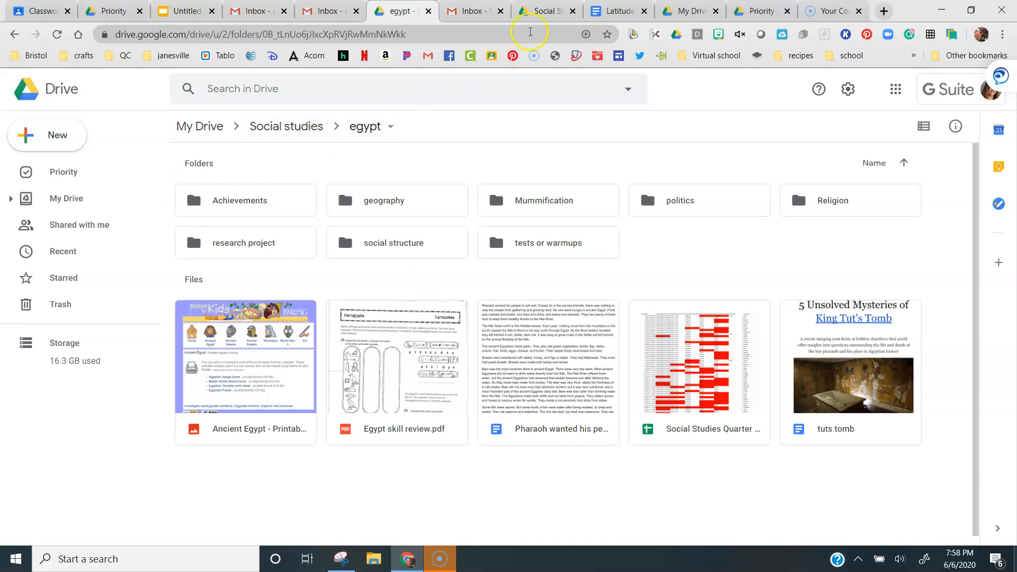
# Return to the first account's Drive and check the Social Studies folder and My Drive
pyautogui.click(543, 13)
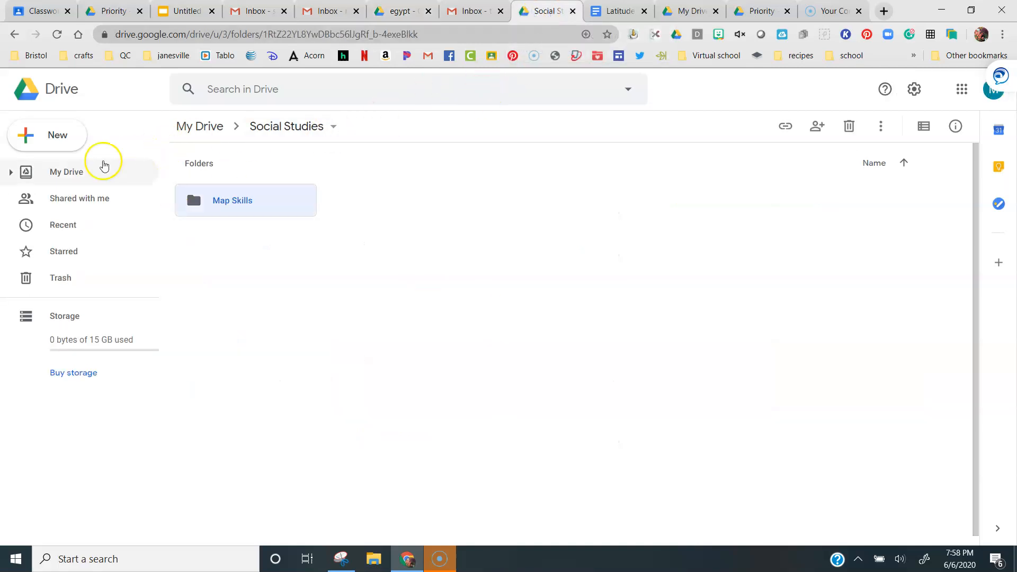
pyautogui.click(66, 172)
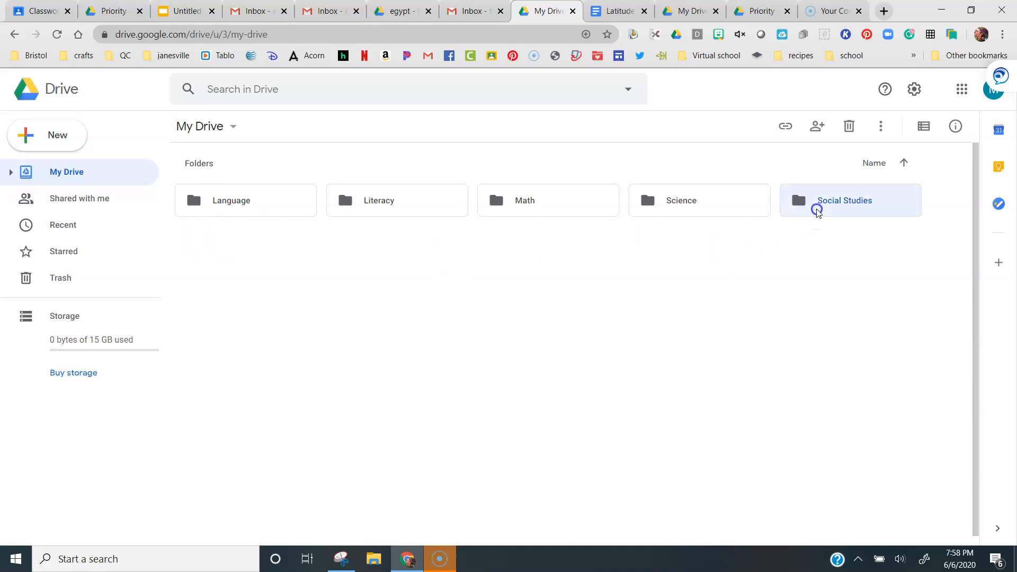
pyautogui.doubleClick(816, 207)
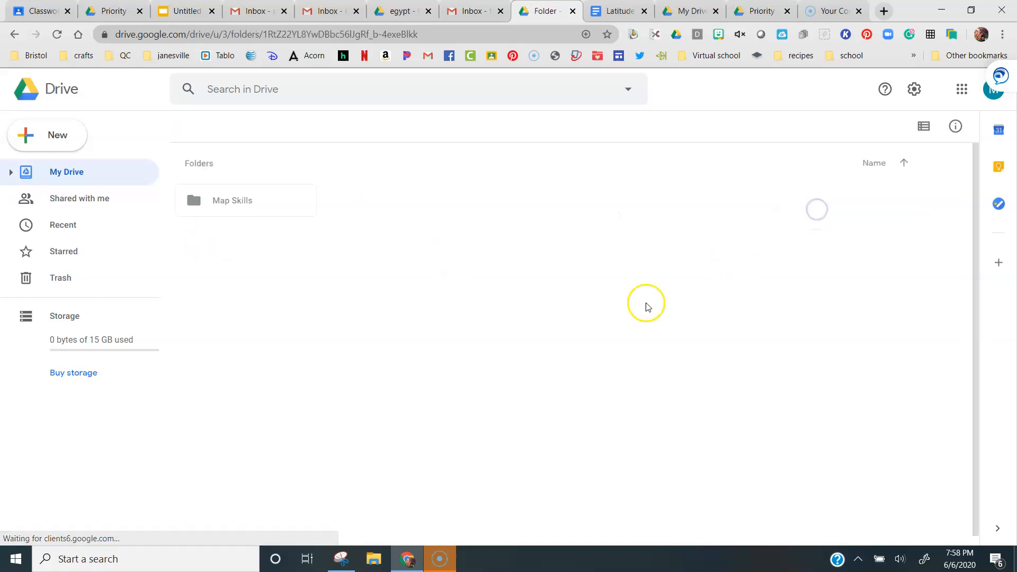
pyautogui.click(62, 178)
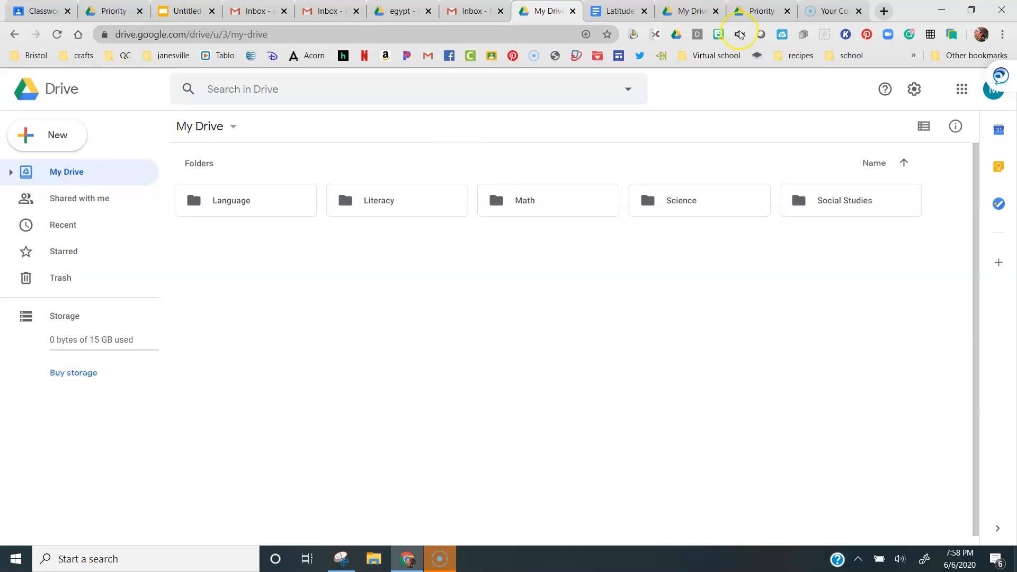
pyautogui.click(963, 89)
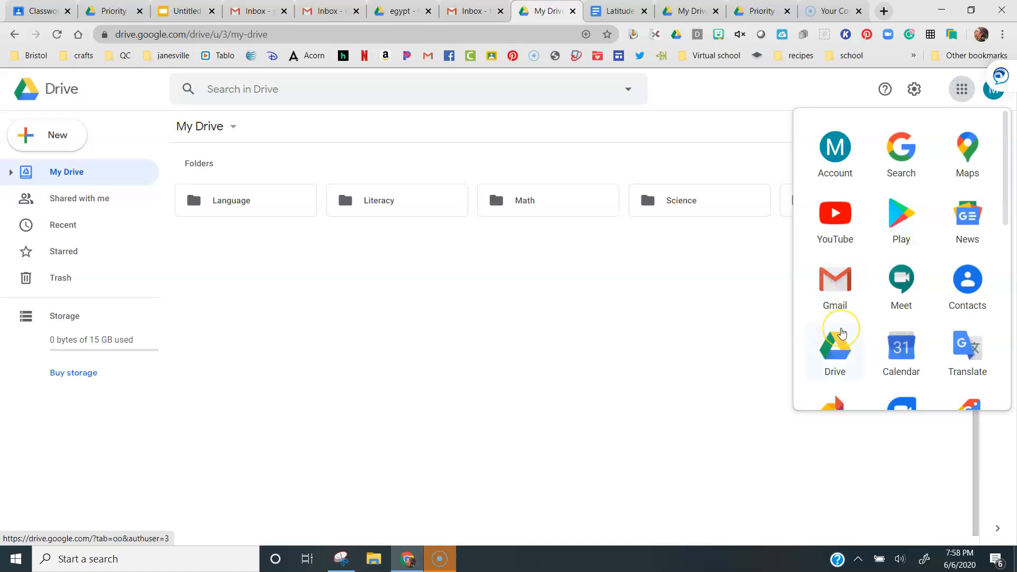
pyautogui.click(824, 348)
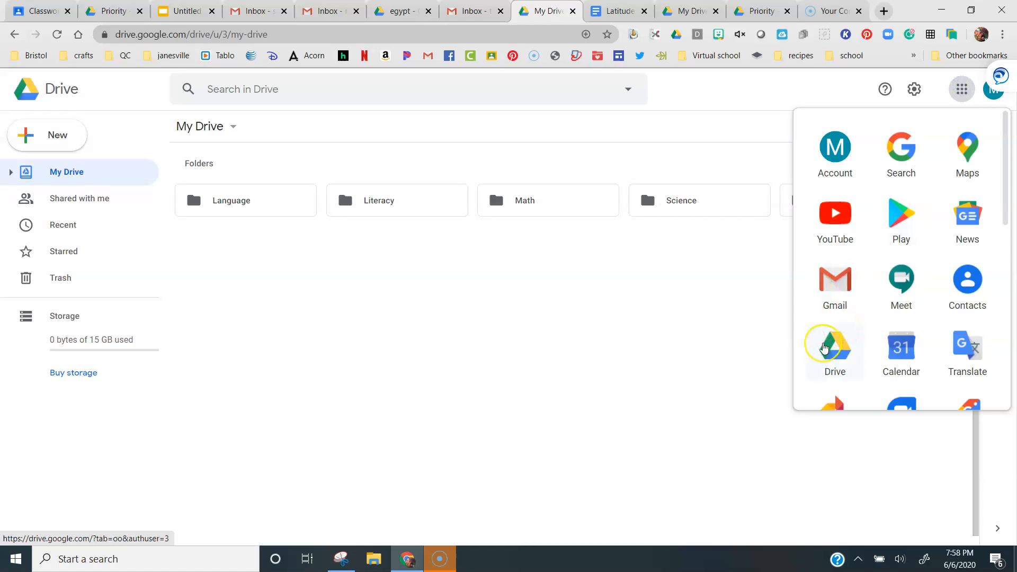
pyautogui.click(620, 359)
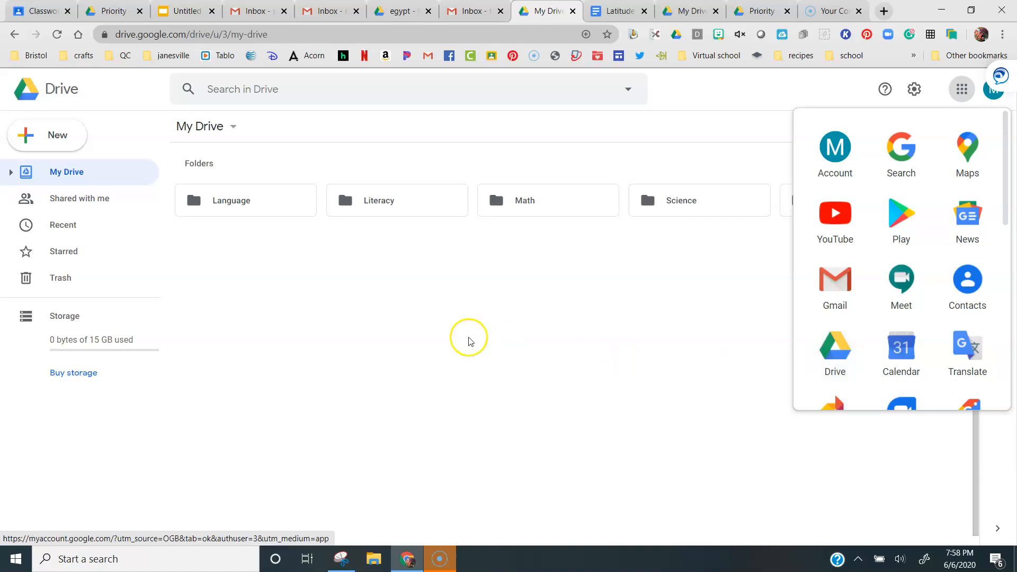
pyautogui.click(737, 128)
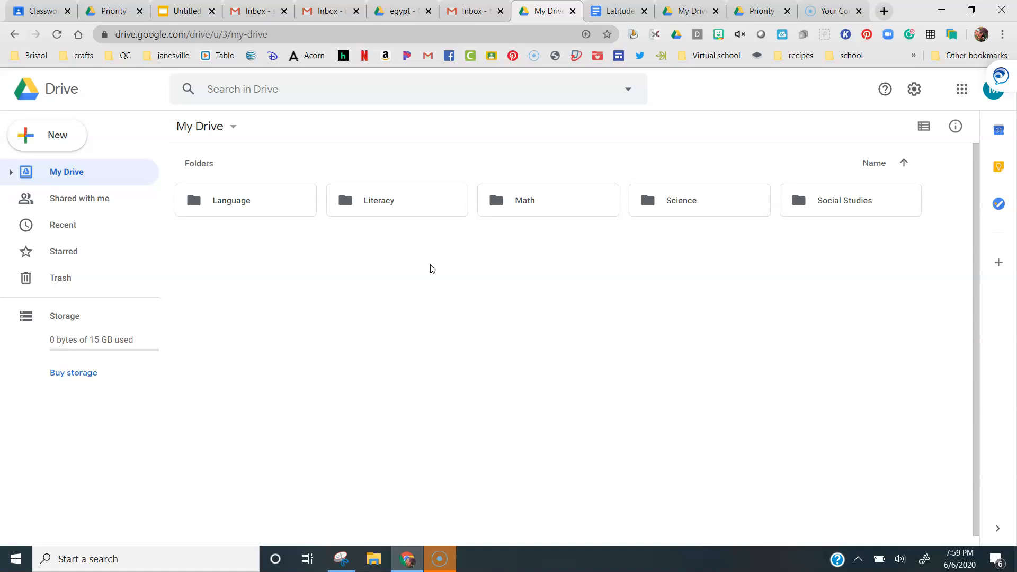
pyautogui.click(301, 341)
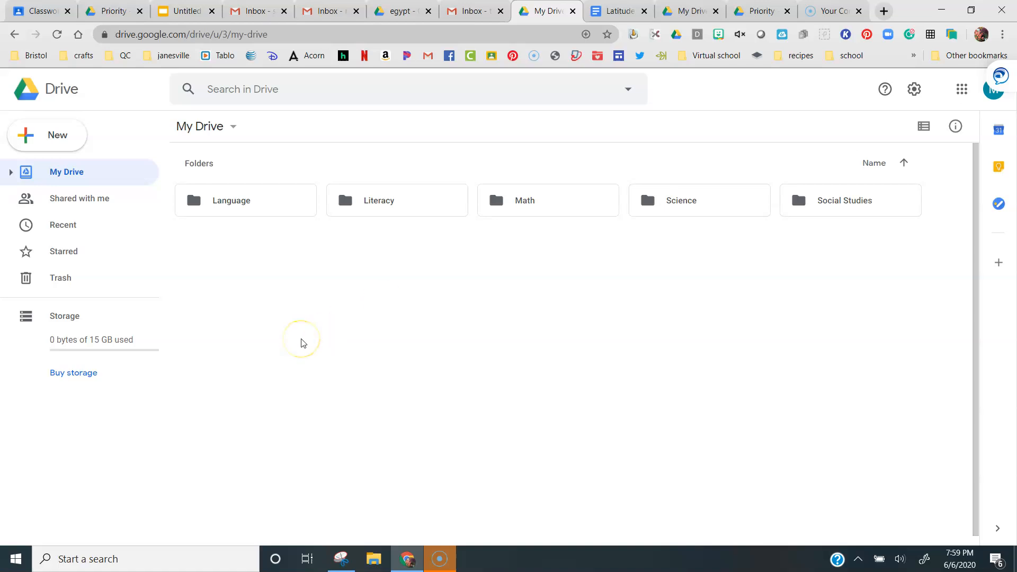